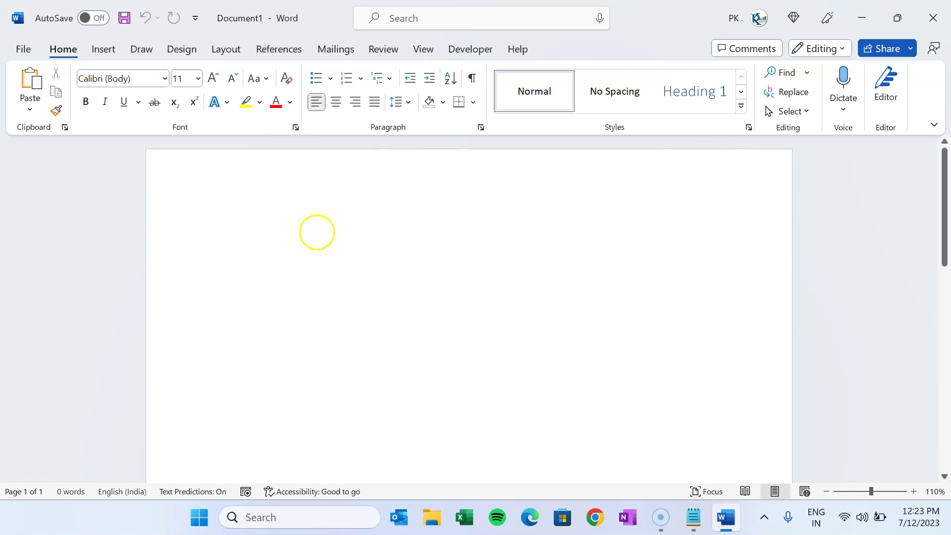
- Type 2323, convert it to words with the Developer > PK Number To Words macro, and start a new line
text(2323)
double_click(221, 246)
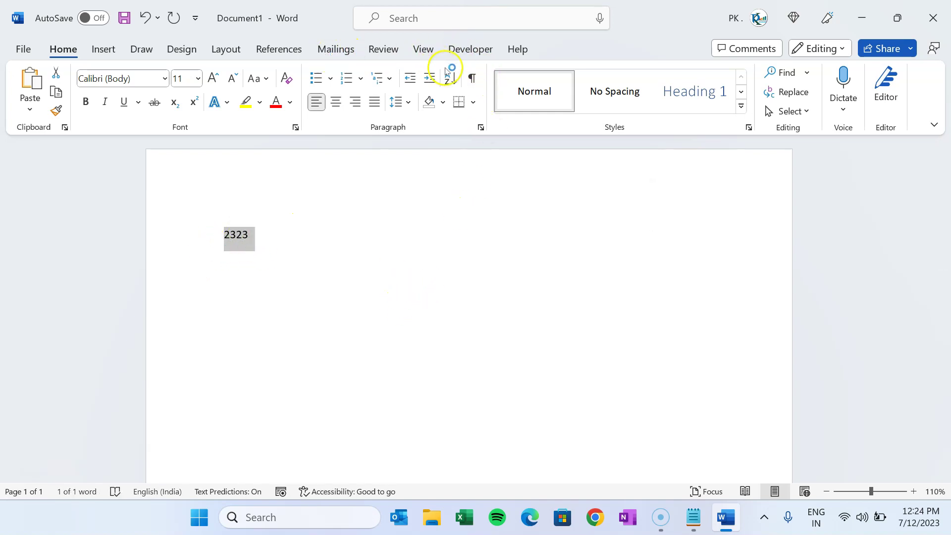
click(470, 51)
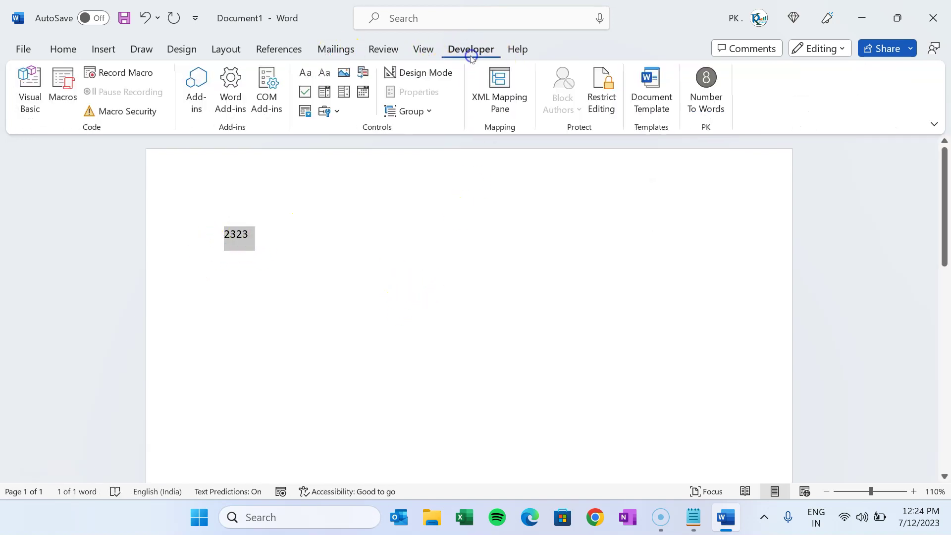
click(694, 105)
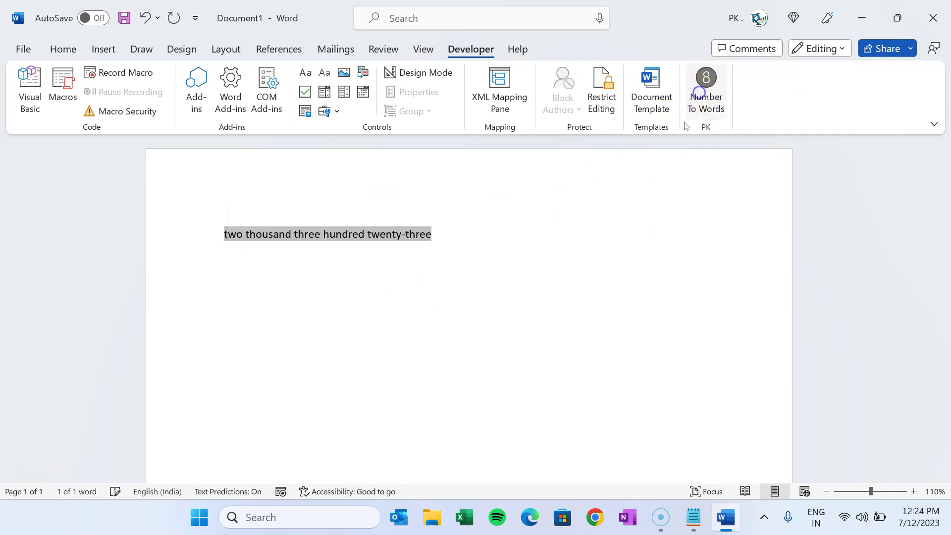
click(256, 237)
click(441, 237)
key(Return)
key(Return)
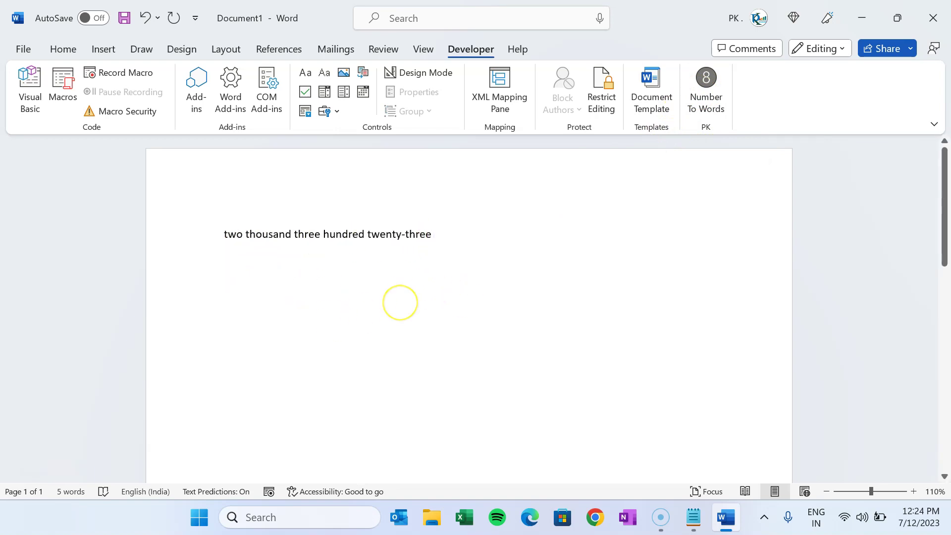
- Convert 33233 to words with Number To Words on the next line
text(3323)
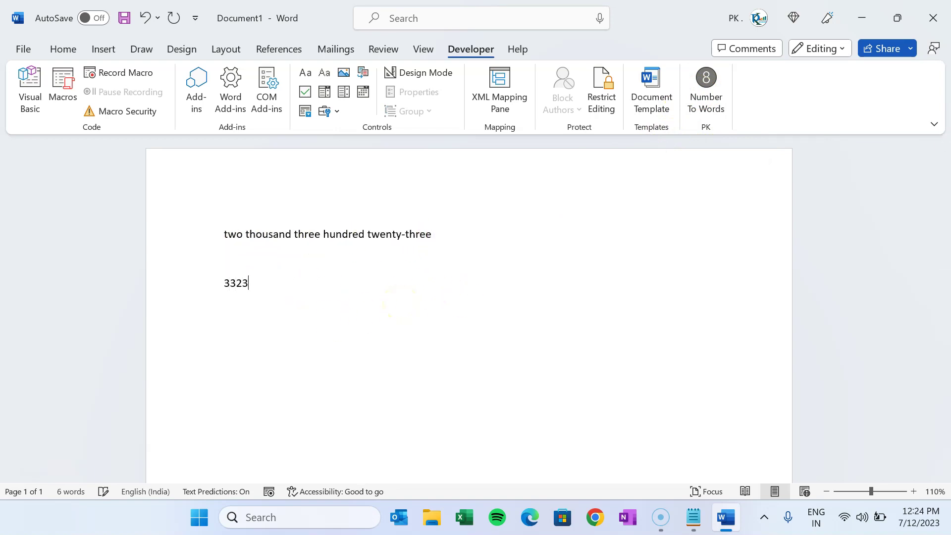
text(3)
double_click(237, 282)
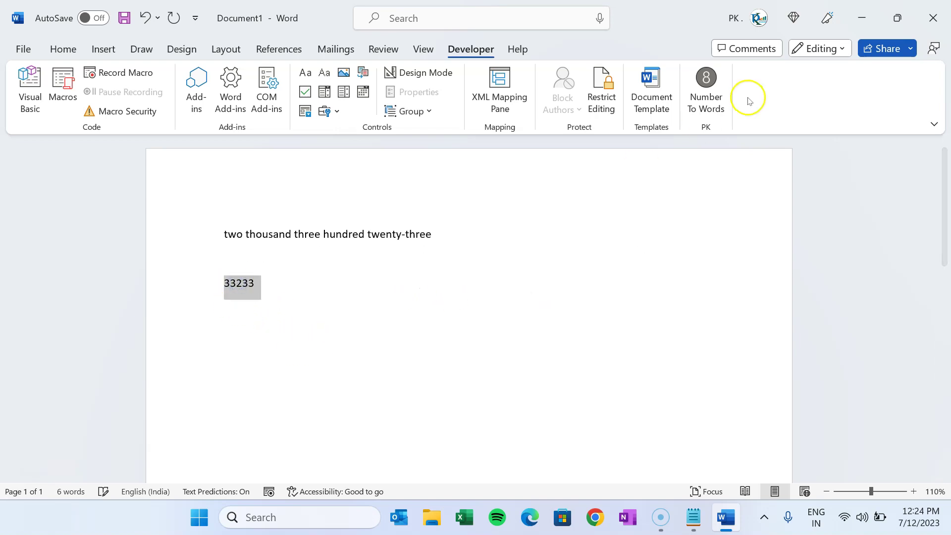
click(713, 94)
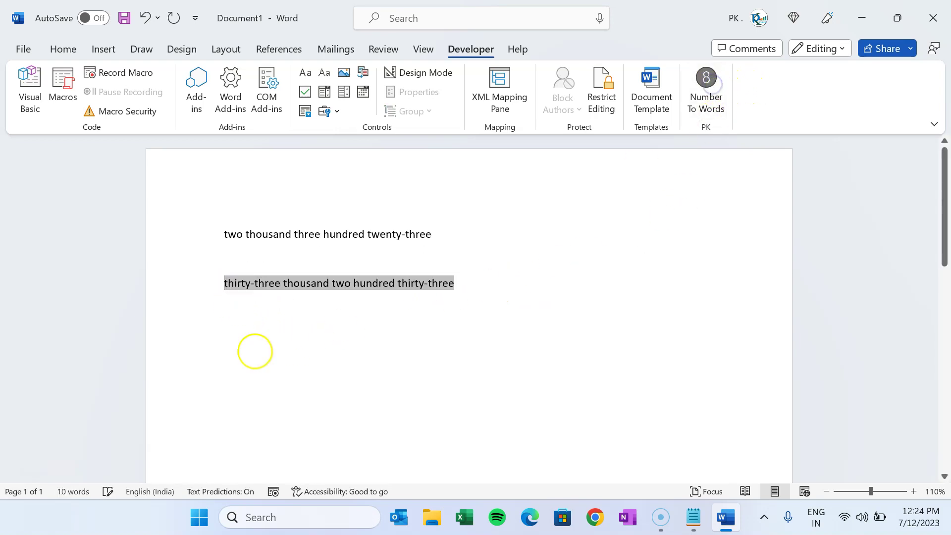
click(482, 283)
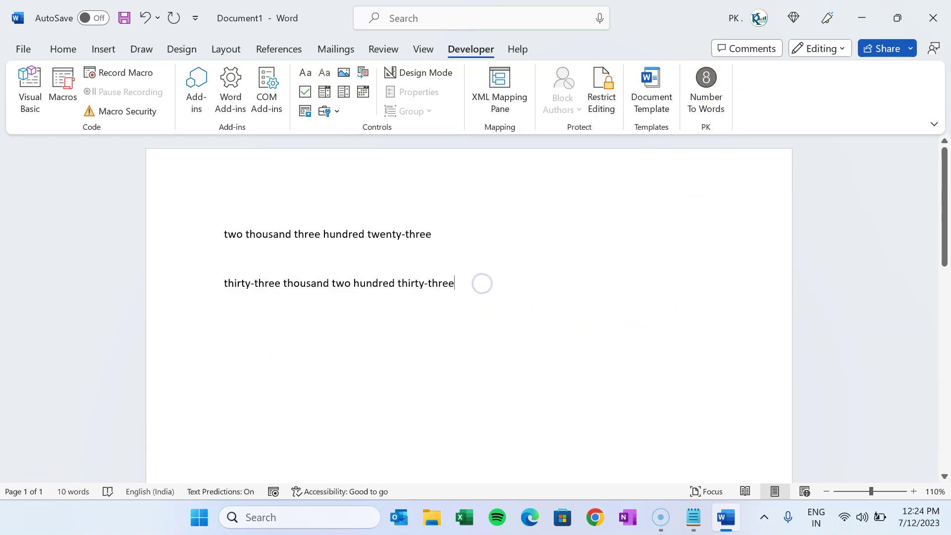
key(Return)
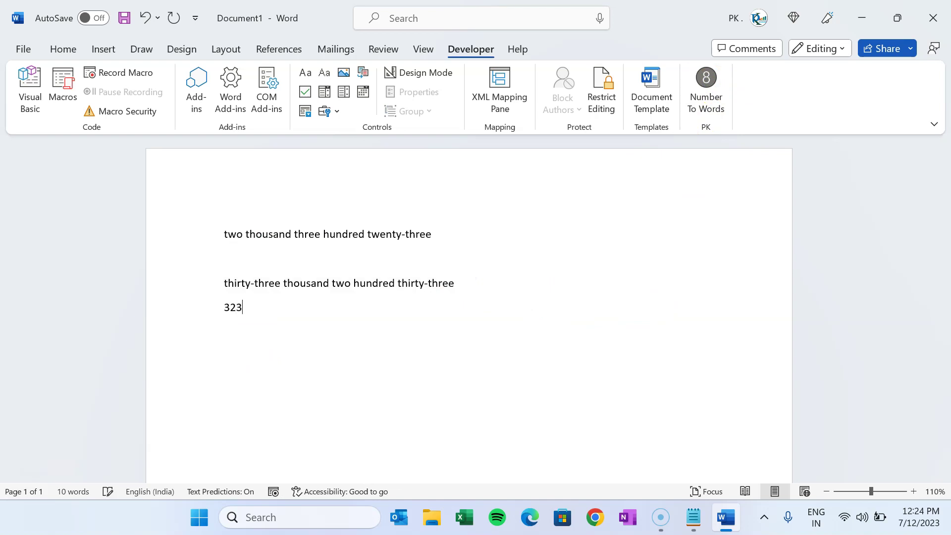
- Convert 323 to 'three hundred twenty-three' on a third line and return to the Home tab
text(323)
drag(270, 307, 228, 309)
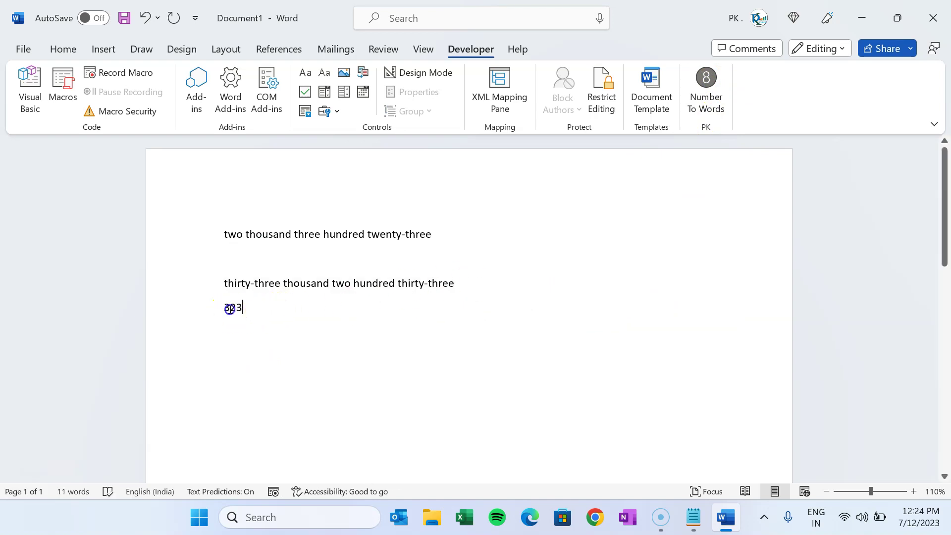
click(708, 110)
click(436, 313)
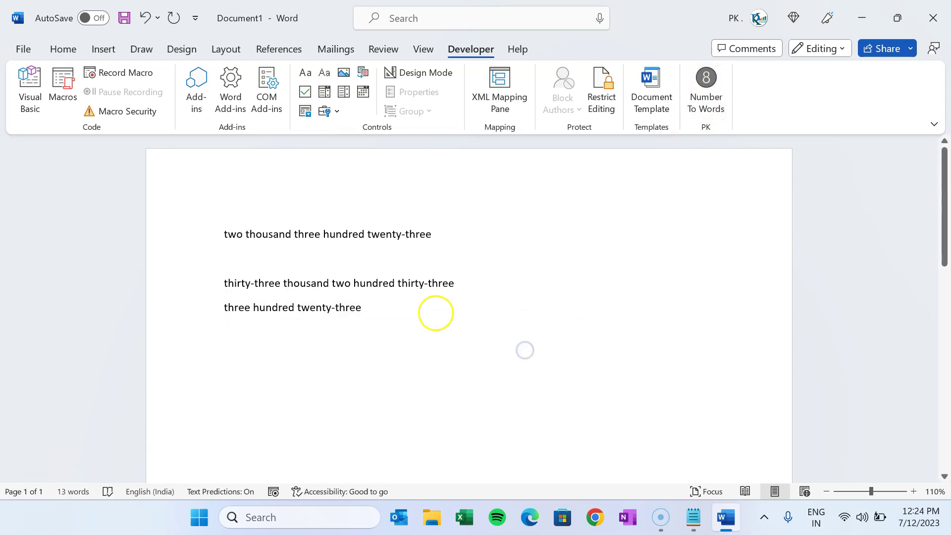
key(Return)
key(Return)
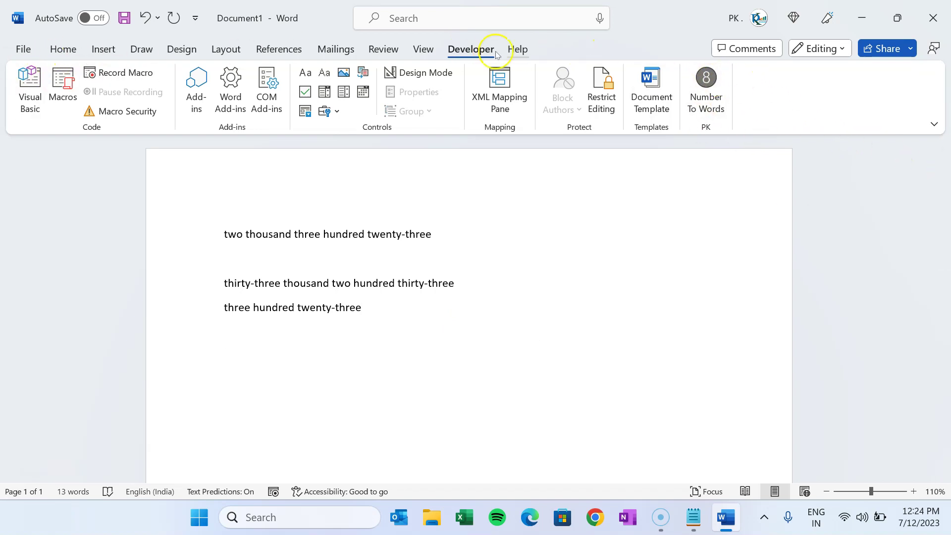
click(75, 49)
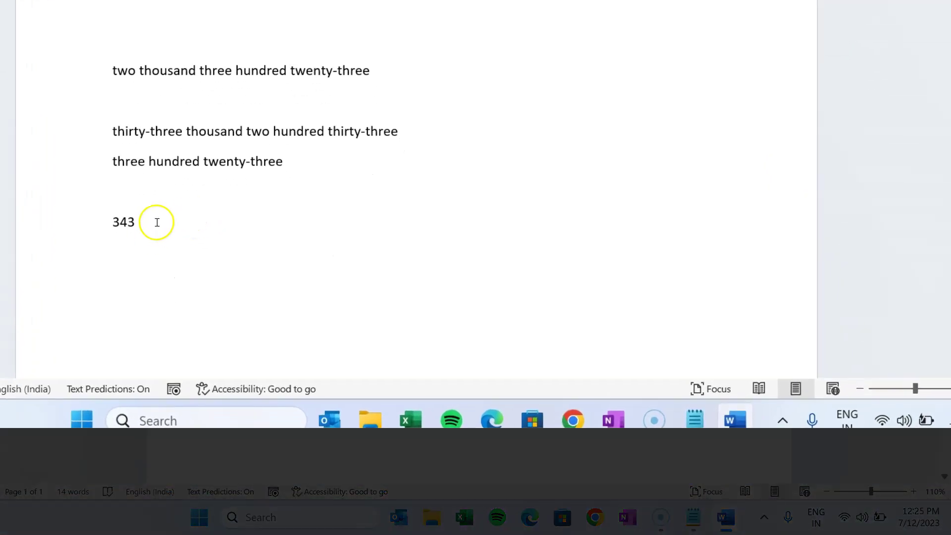
- Select 343 and wrap it in a Word field with Ctrl+F9
double_click(123, 221)
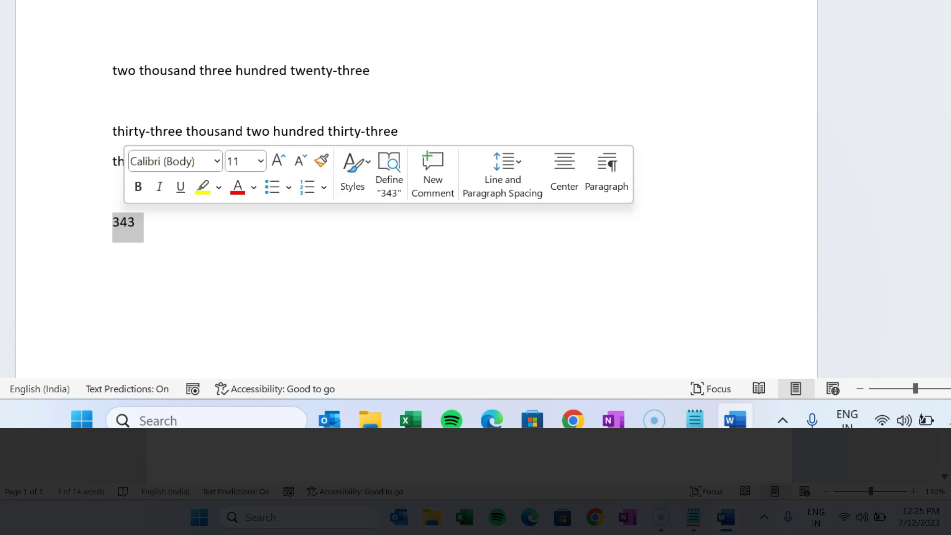
click(269, 257)
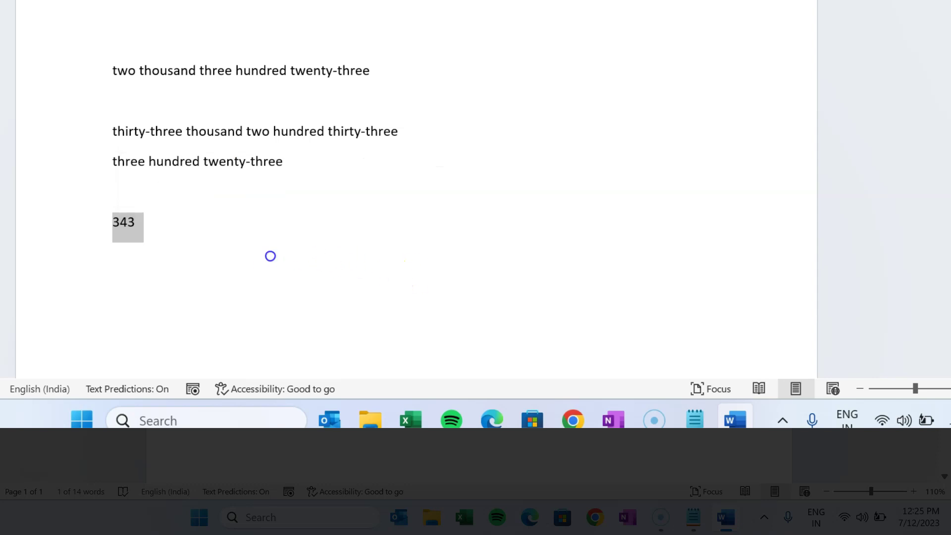
drag(144, 222, 112, 221)
key(ctrl+F9)
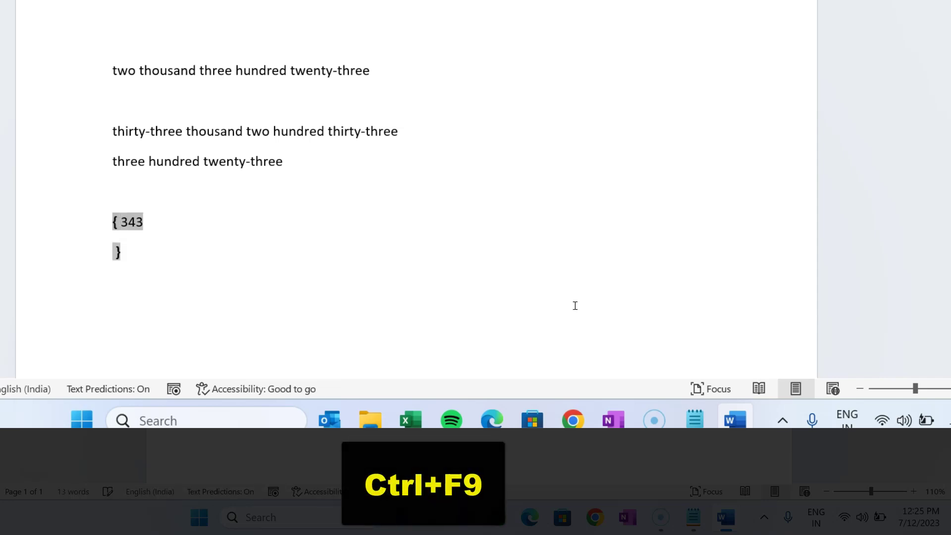
click(143, 230)
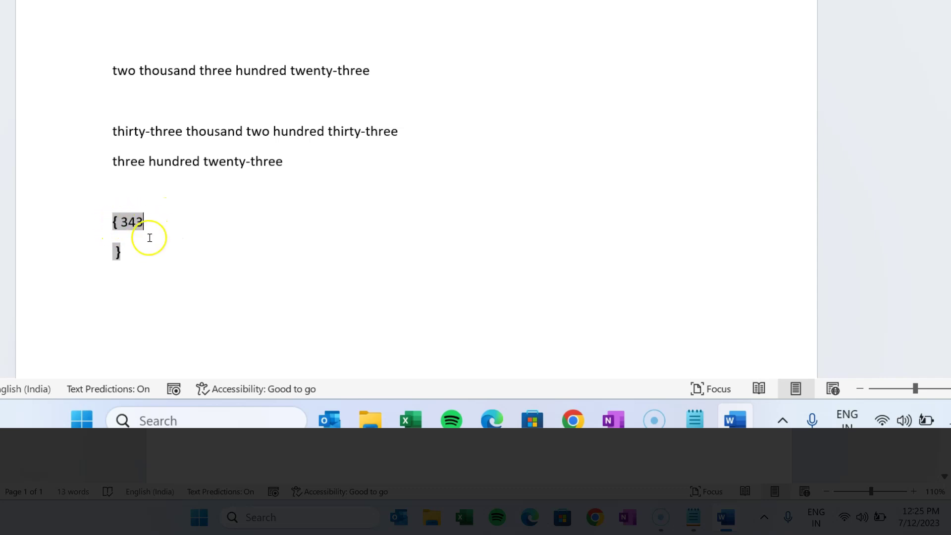
- Edit the field code to =343\*cardtext and update it to show 'three hundred forty-three'
drag(147, 222, 121, 223)
click(121, 222)
text(=)
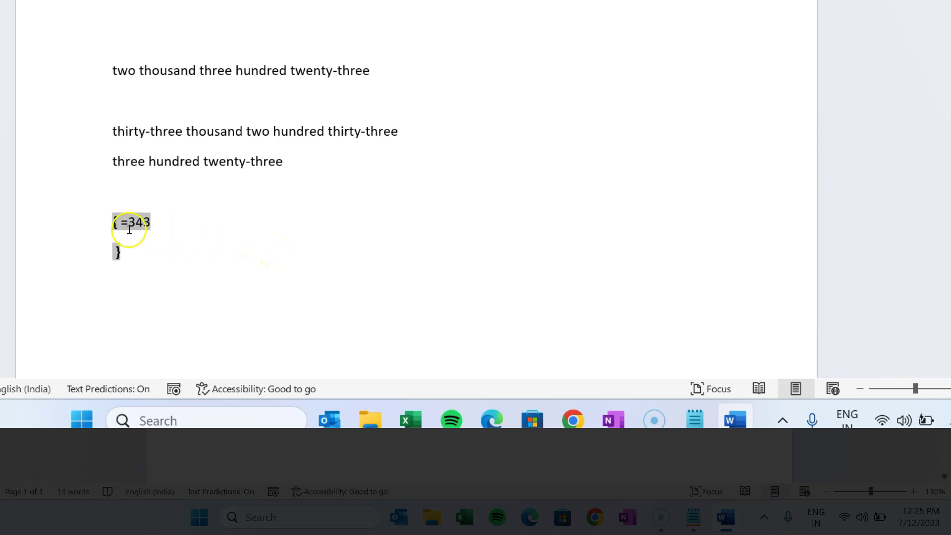
click(157, 216)
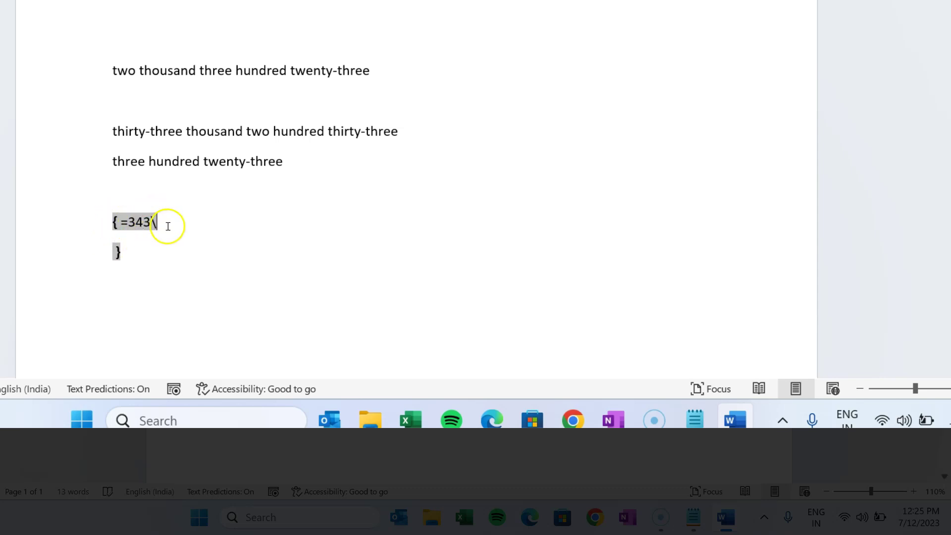
text(*)
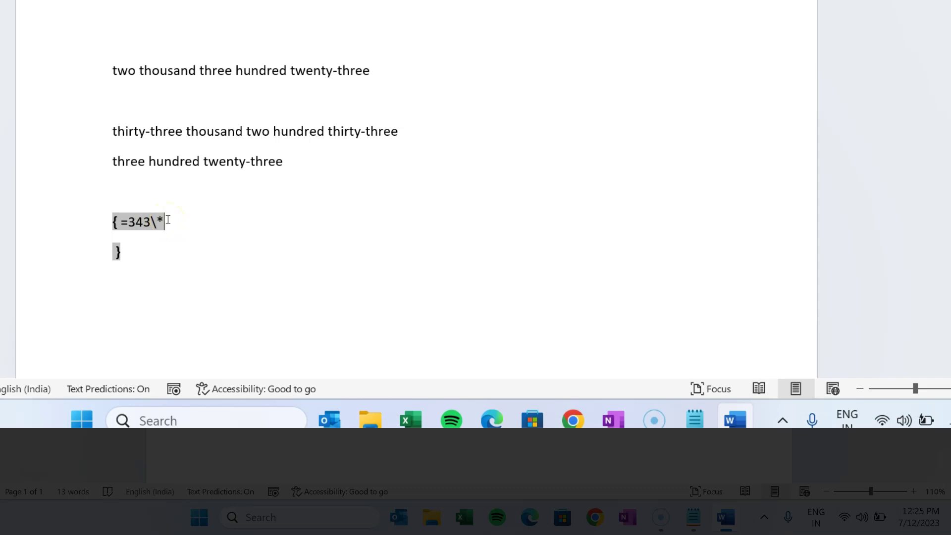
text(cardtext)
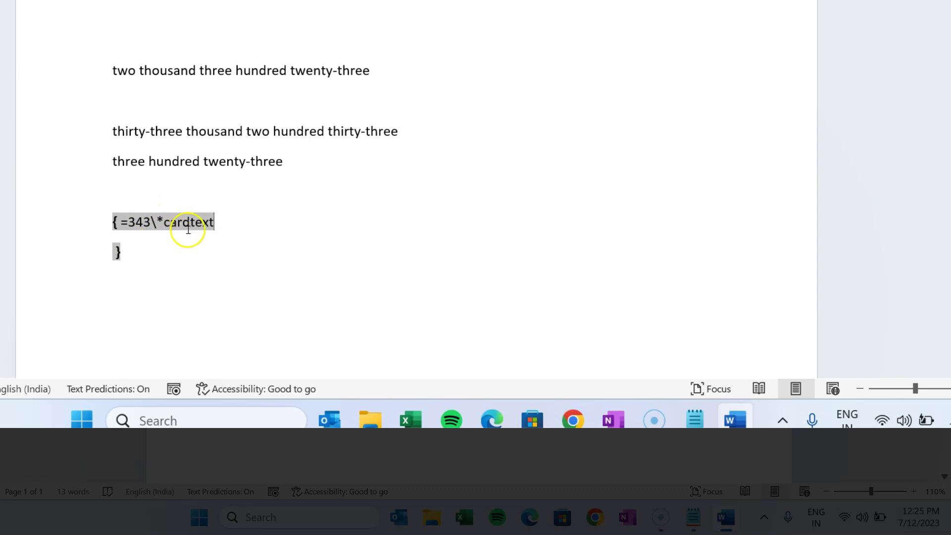
right_click(203, 224)
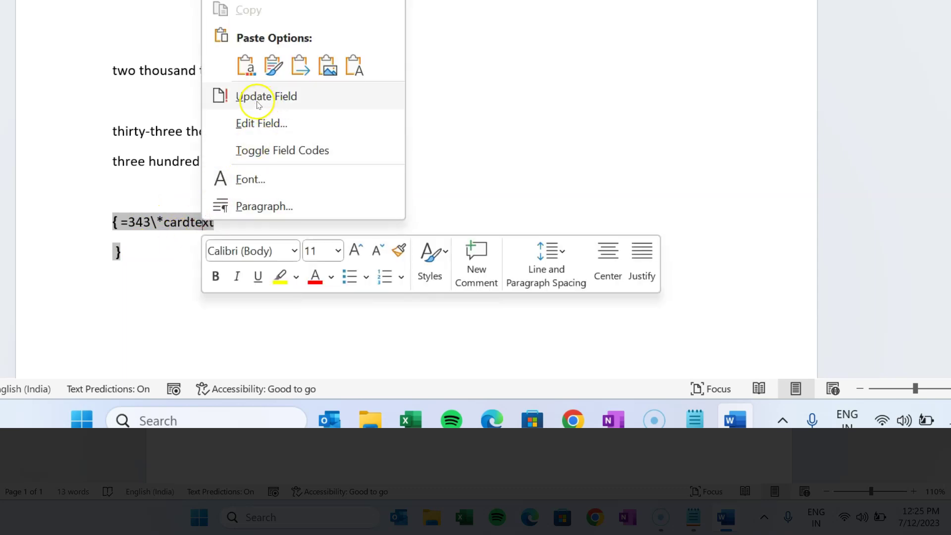
click(281, 97)
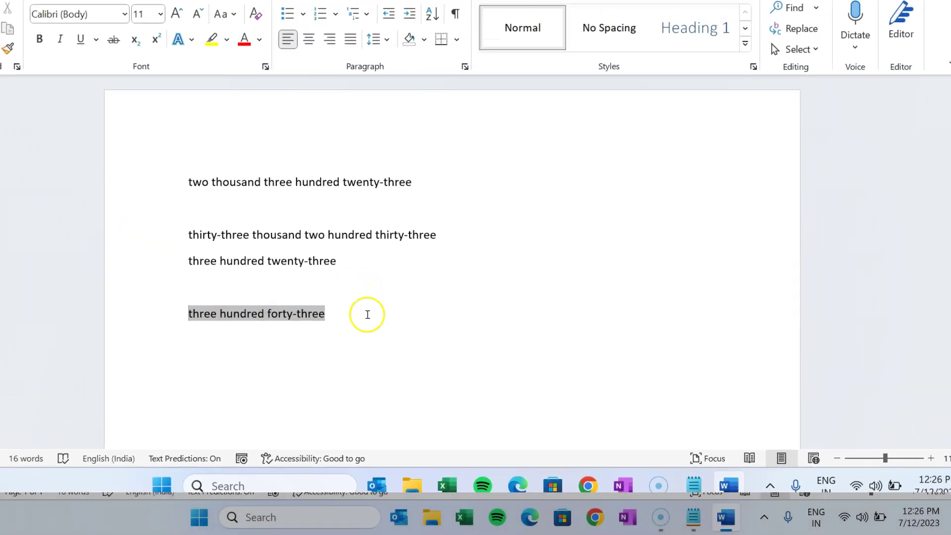
click(295, 222)
key(Return)
text(3232)
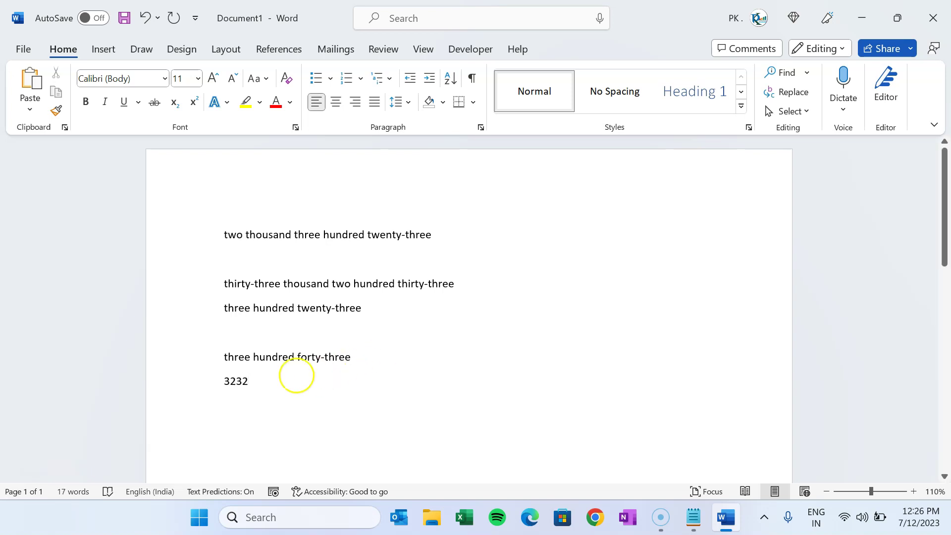
double_click(236, 380)
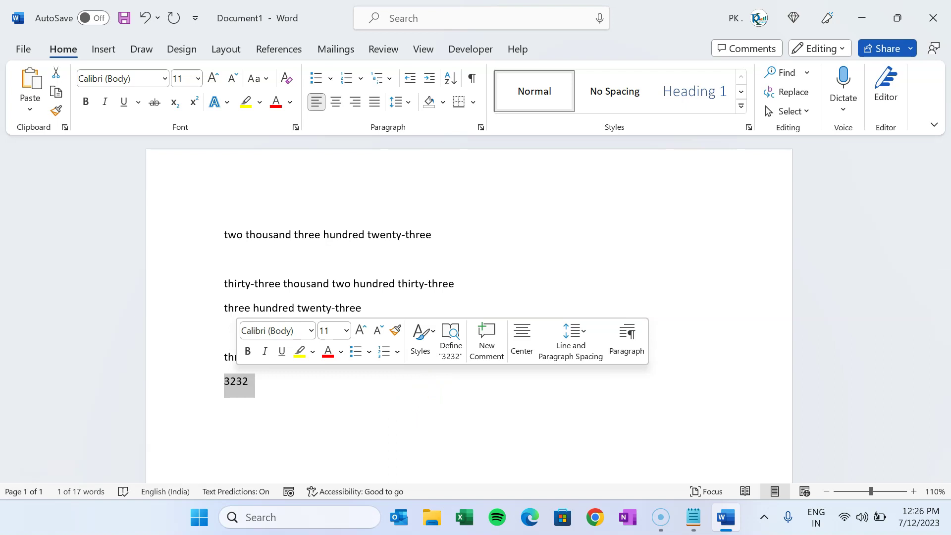
click(282, 390)
double_click(240, 381)
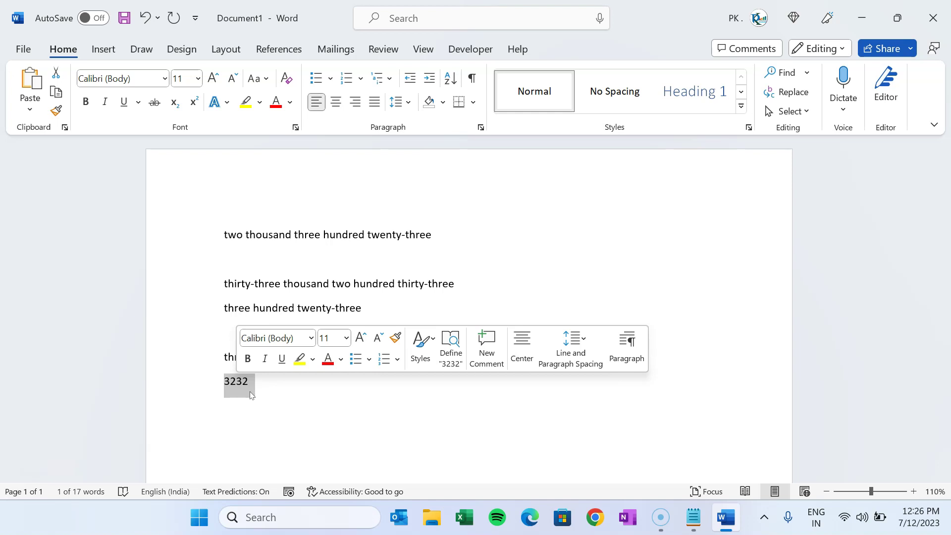
click(264, 389)
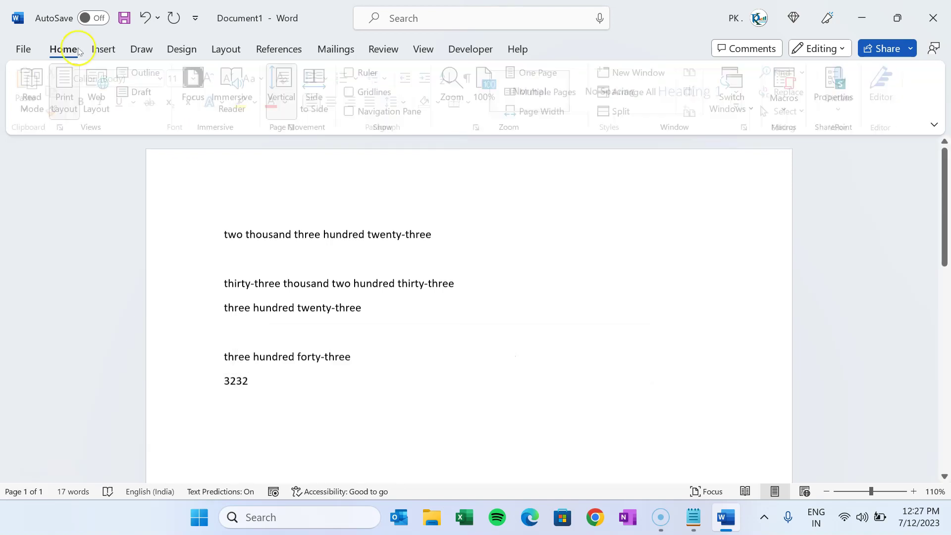
click(369, 373)
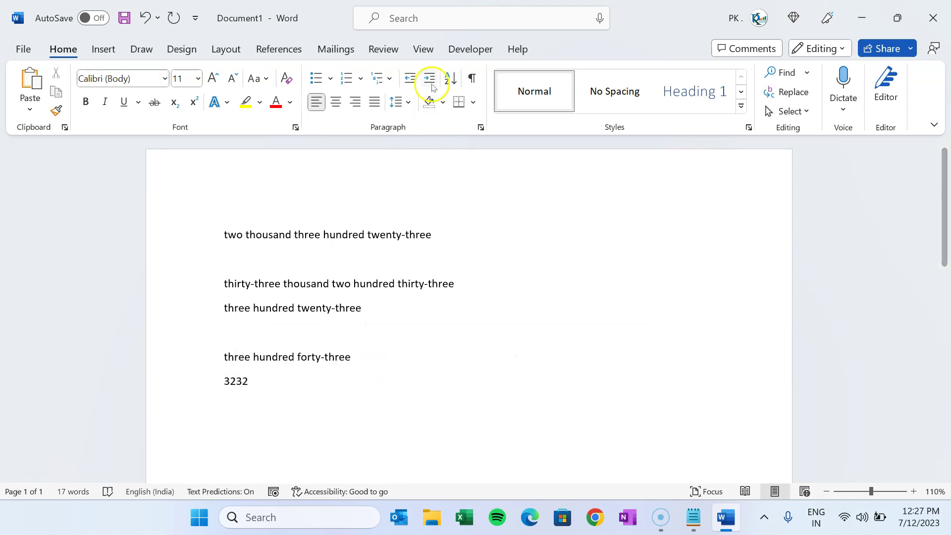
click(425, 49)
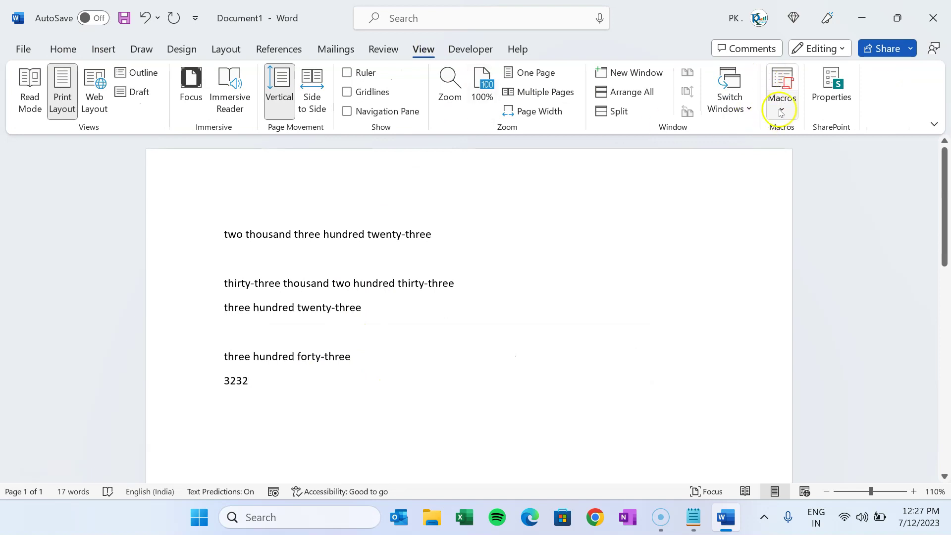
- Check the existing Number_To_Words macro under View Macros, then reopen the Macros menu
click(783, 109)
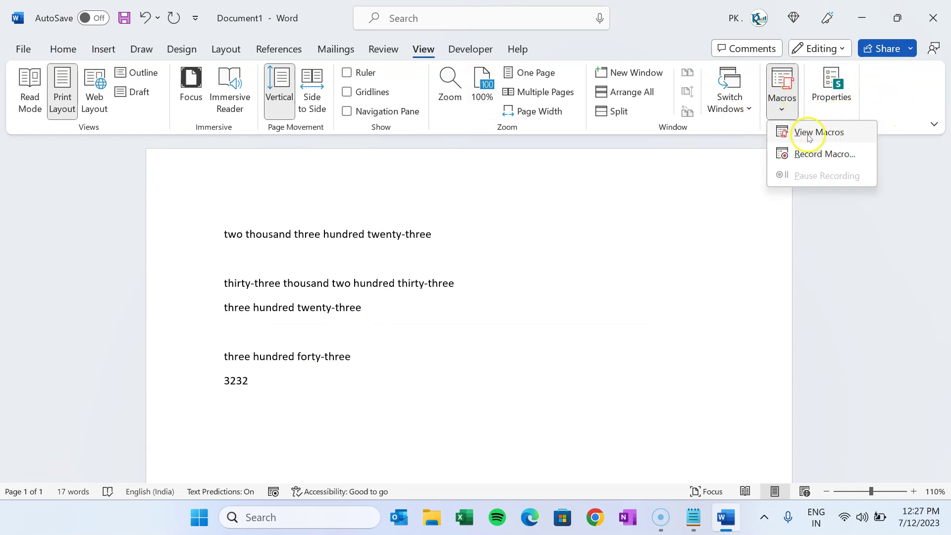
click(832, 134)
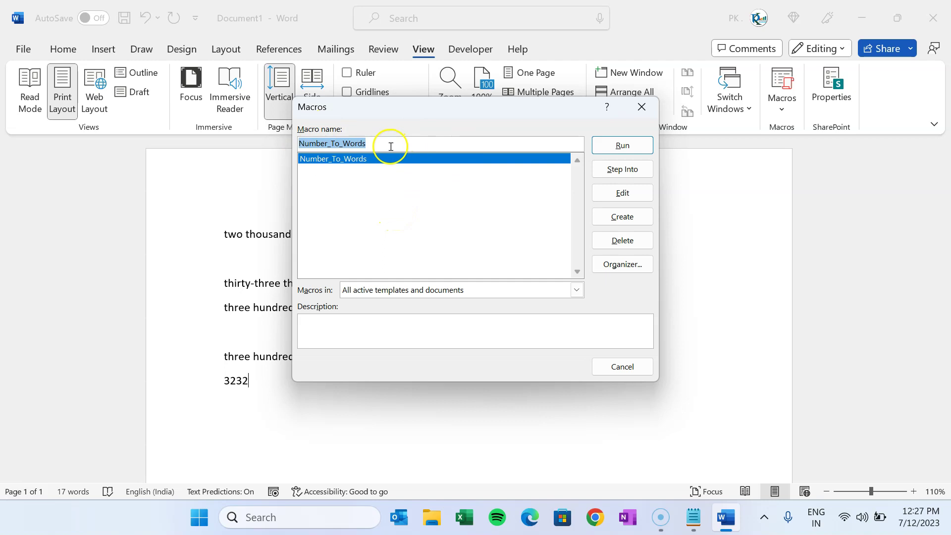
click(618, 207)
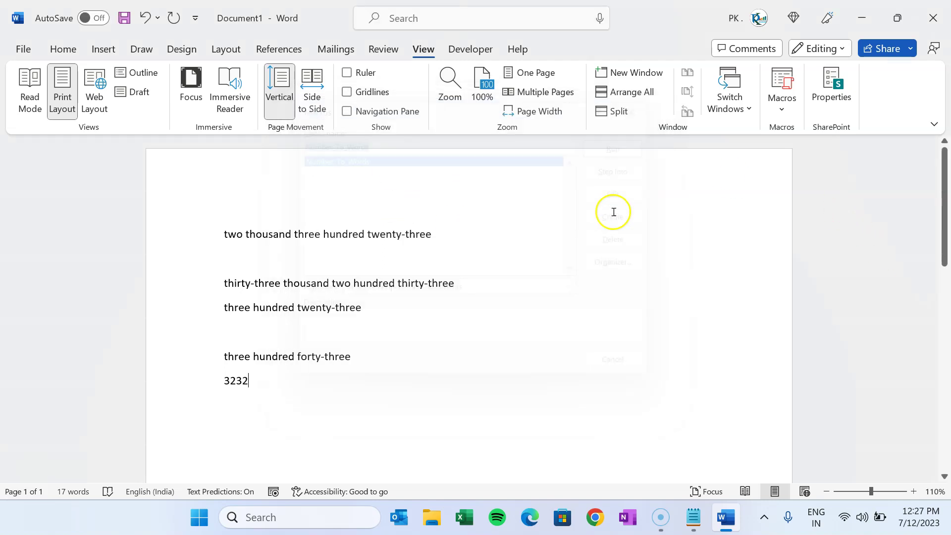
click(782, 108)
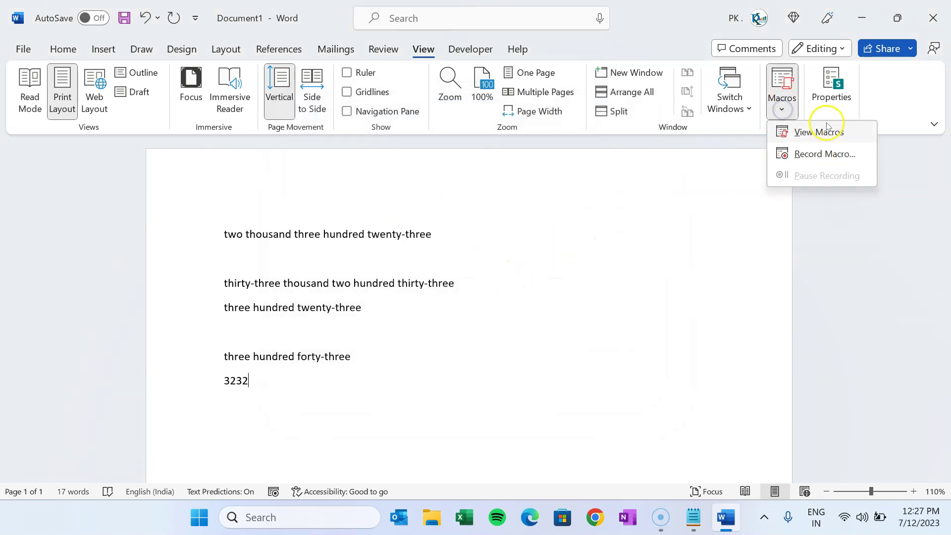
- Record a new macro My_Macro_toConvert_to_Word stored in All Documents (Normal.dotm), assigned to a button
click(825, 157)
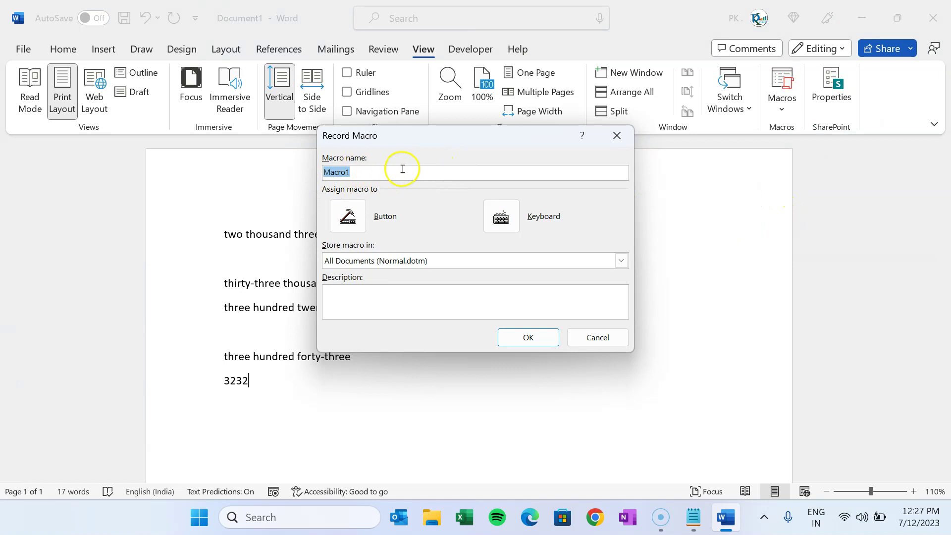
text(My_Macro)
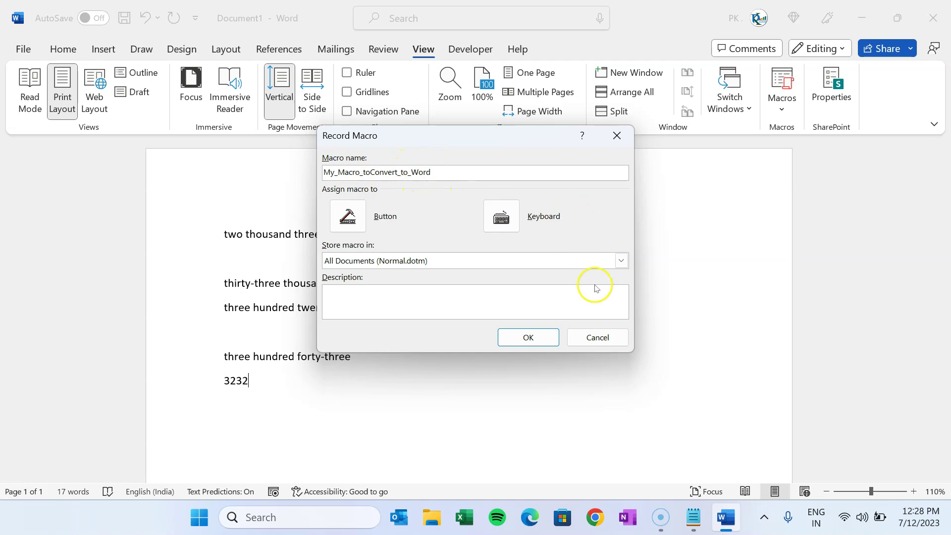
click(528, 259)
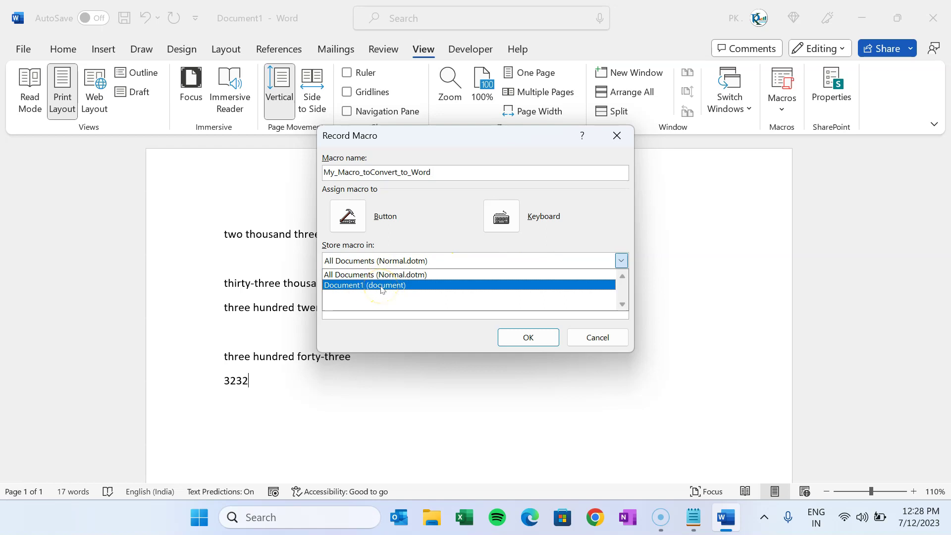
click(435, 229)
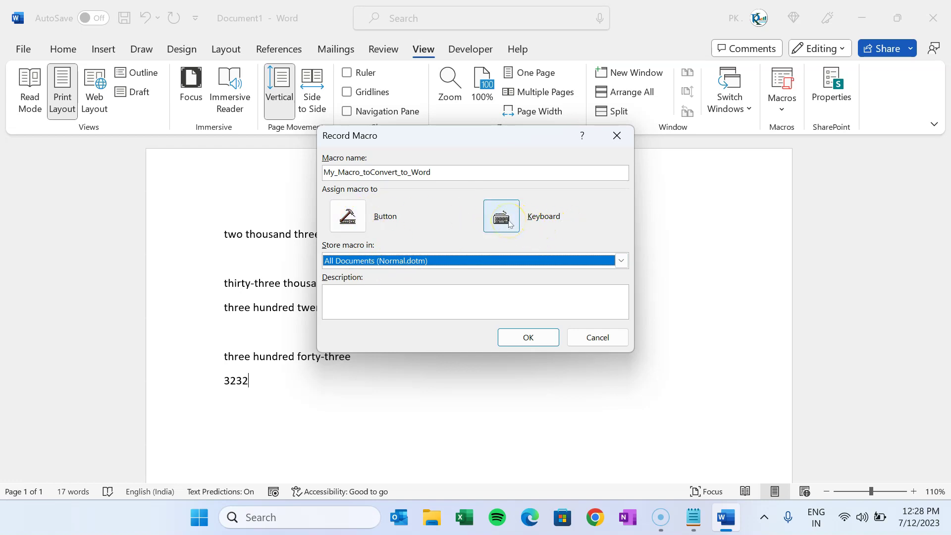
click(353, 221)
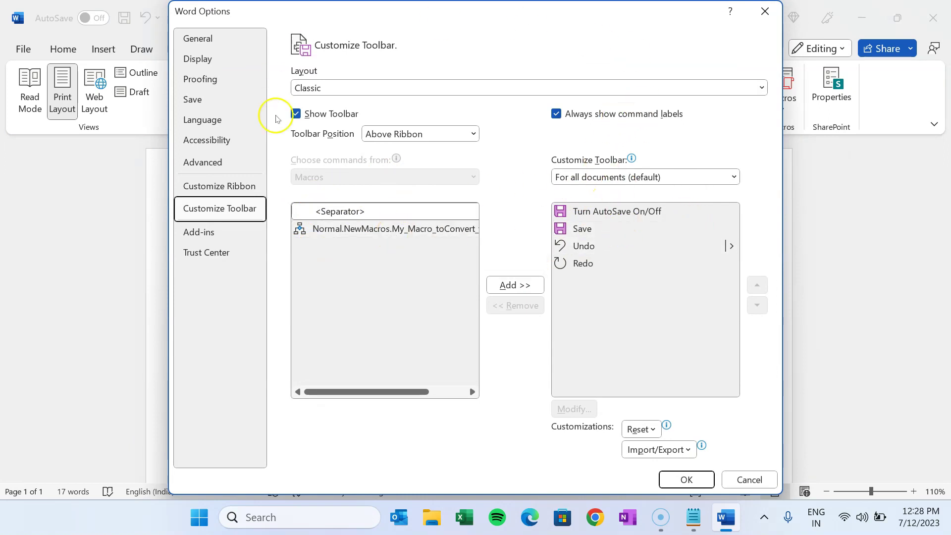
- Close Word Options without adding a button and select 3232 on the last line
click(764, 11)
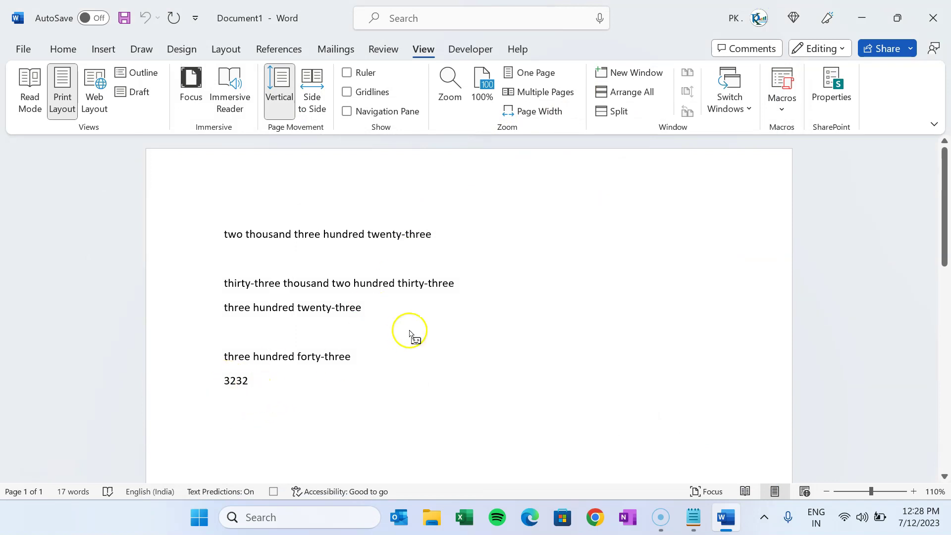
double_click(237, 383)
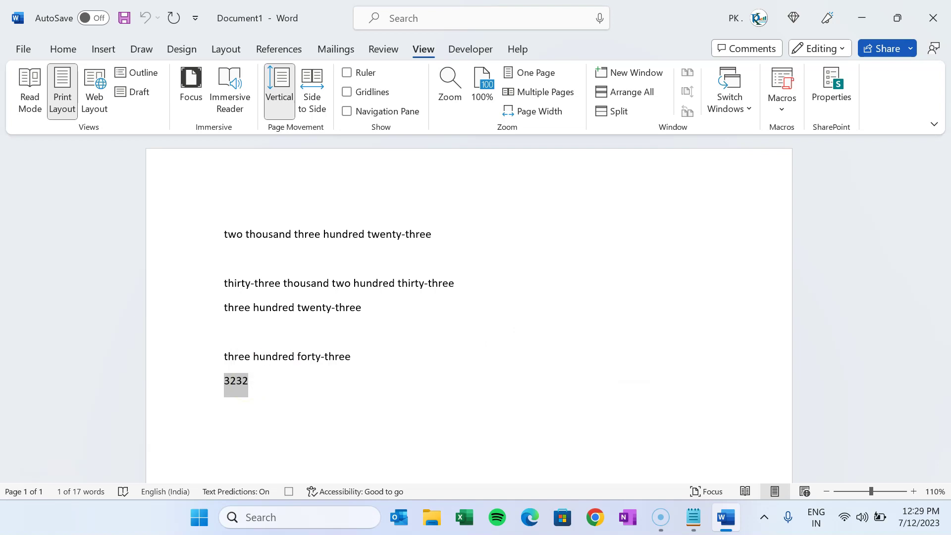
- Wrap 3232 in a =3232\*CardText field showing 'three thousand two hundred thirty-two'
key(ctrl+F9)
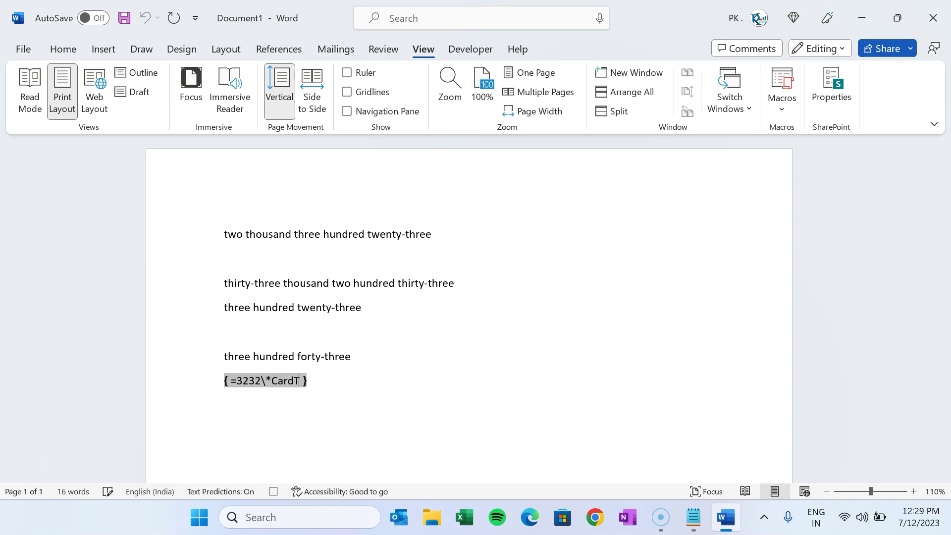
drag(261, 387, 304, 388)
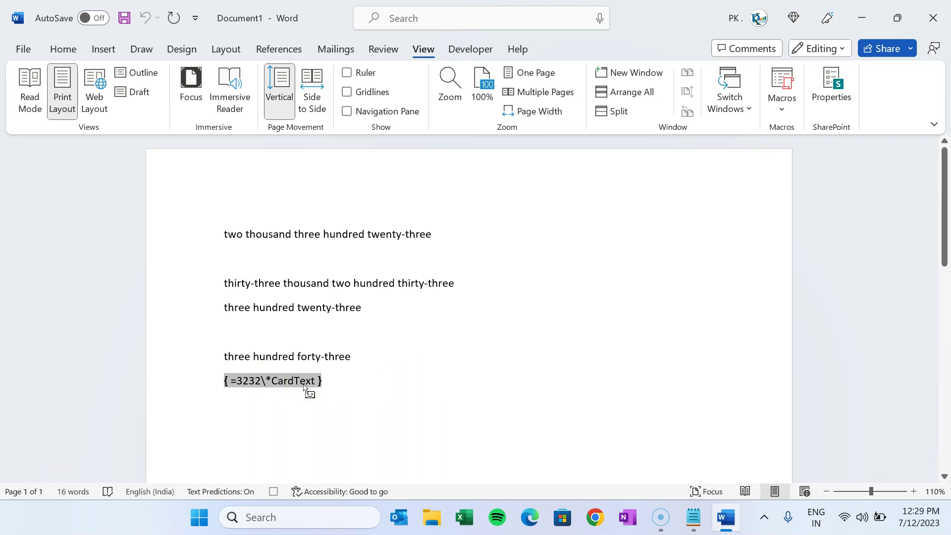
key(shift+F9)
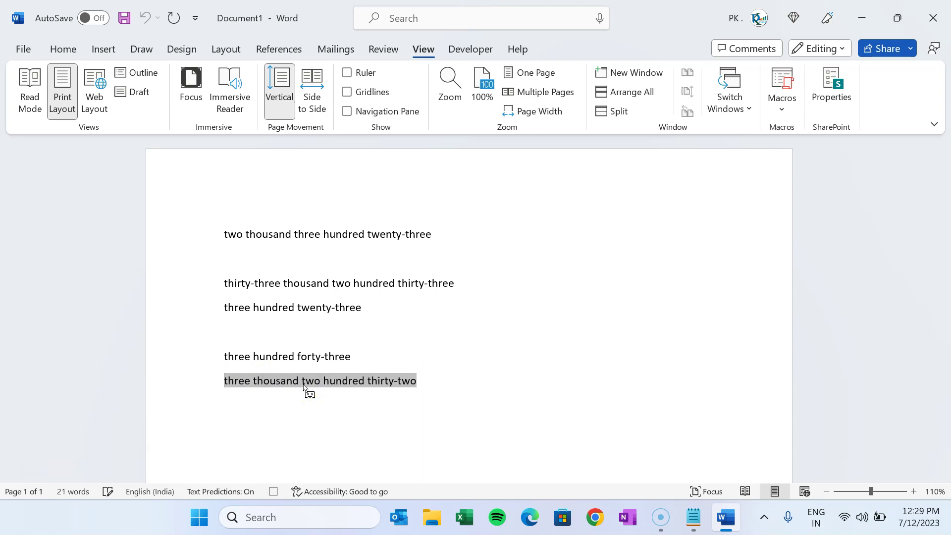
drag(303, 386, 391, 394)
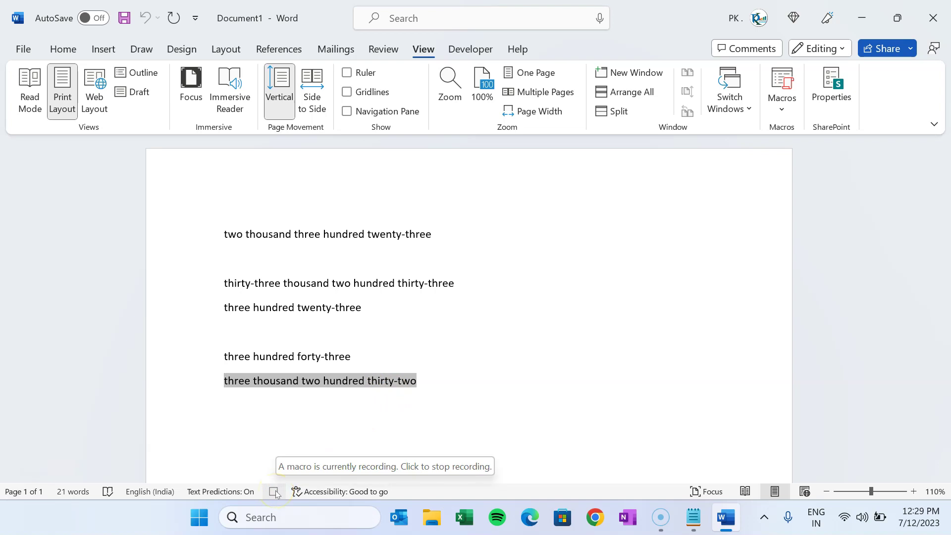
- Stop macro recording, then open View Macros and step into My_Macro_toConvert_to_Word
click(783, 110)
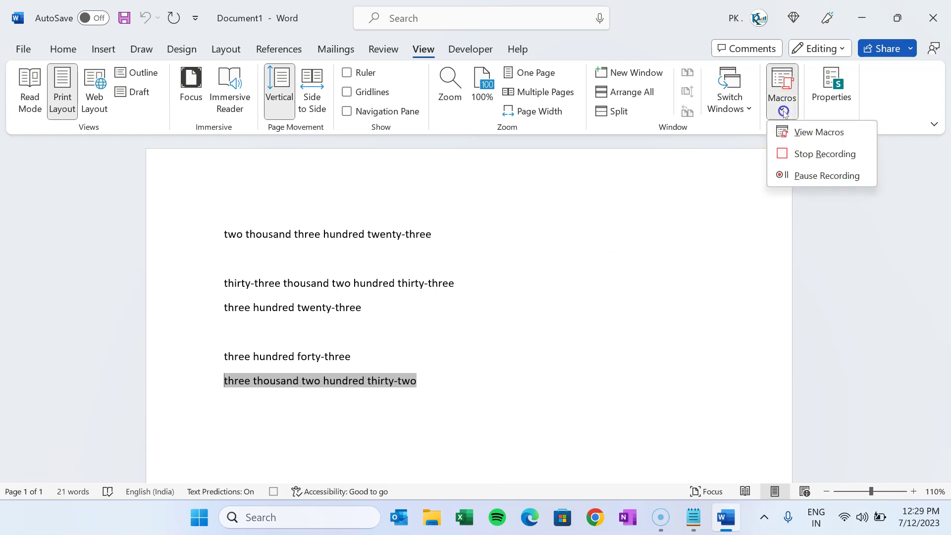
click(821, 157)
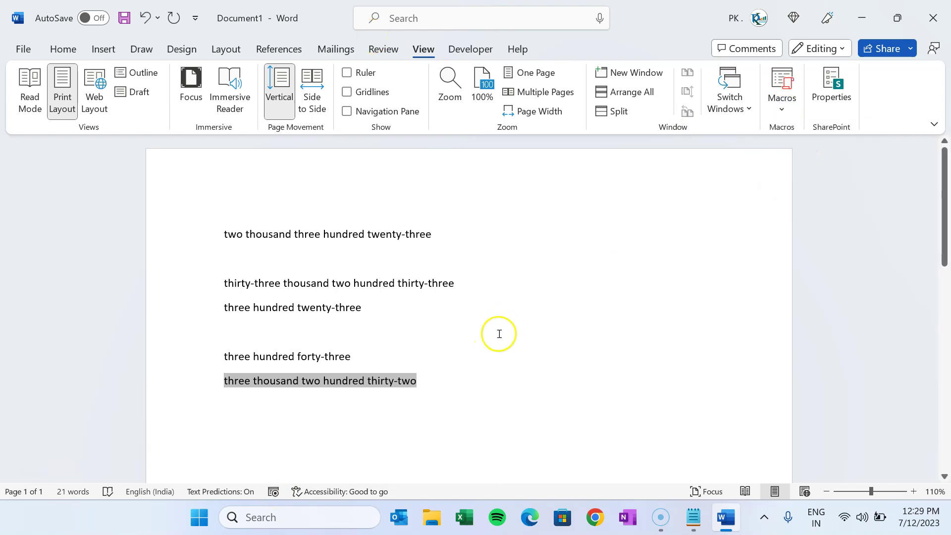
click(782, 110)
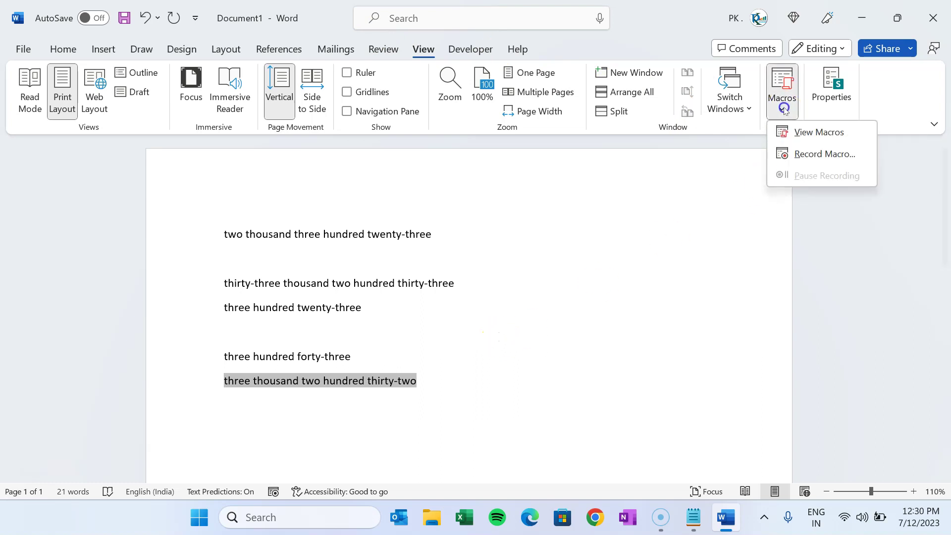
click(816, 137)
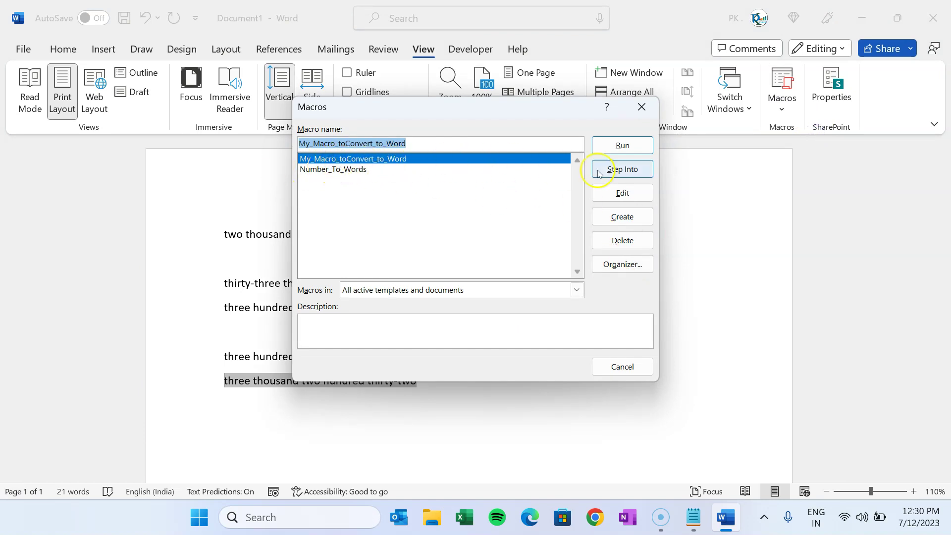
click(629, 170)
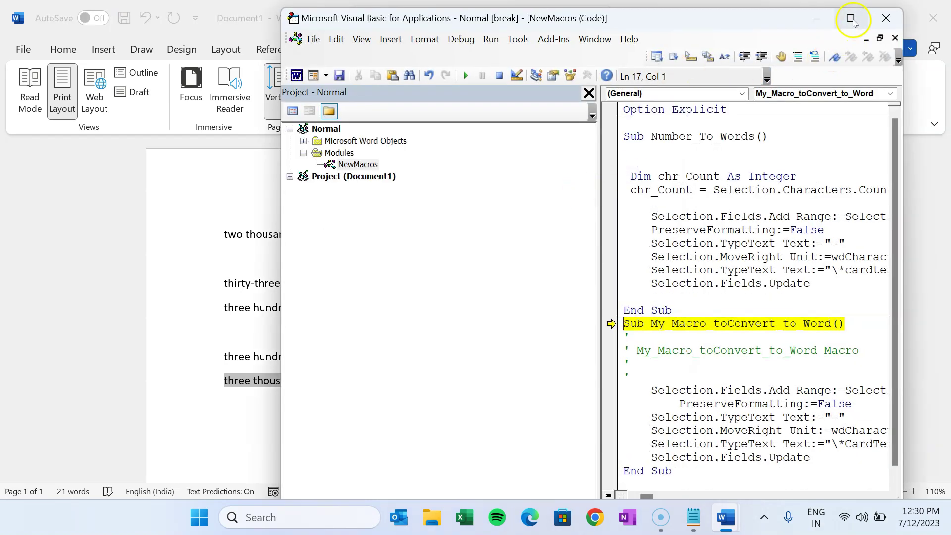
- Inspect the recorded macro's hard-coded Count:=4, then copy the two chr_Count declaration lines from Number_To_Words
click(851, 19)
click(439, 339)
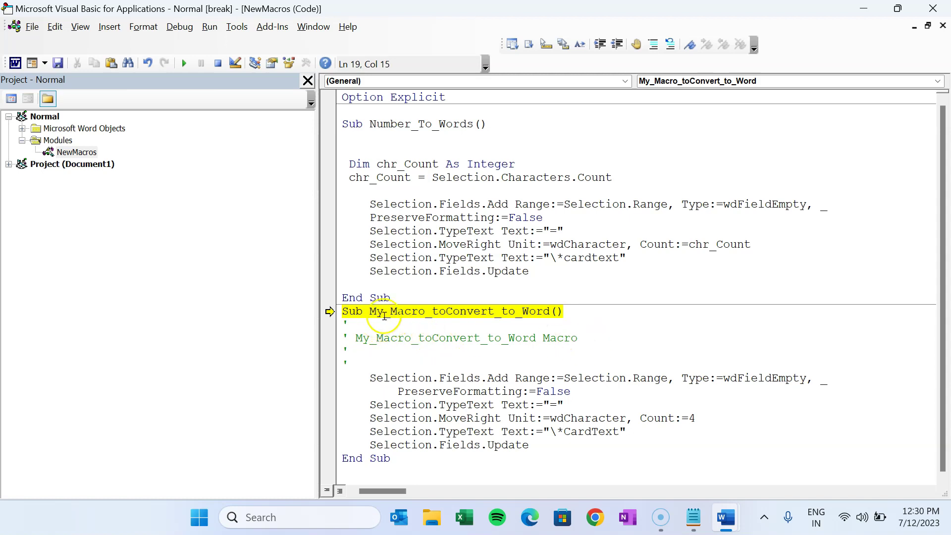
double_click(384, 315)
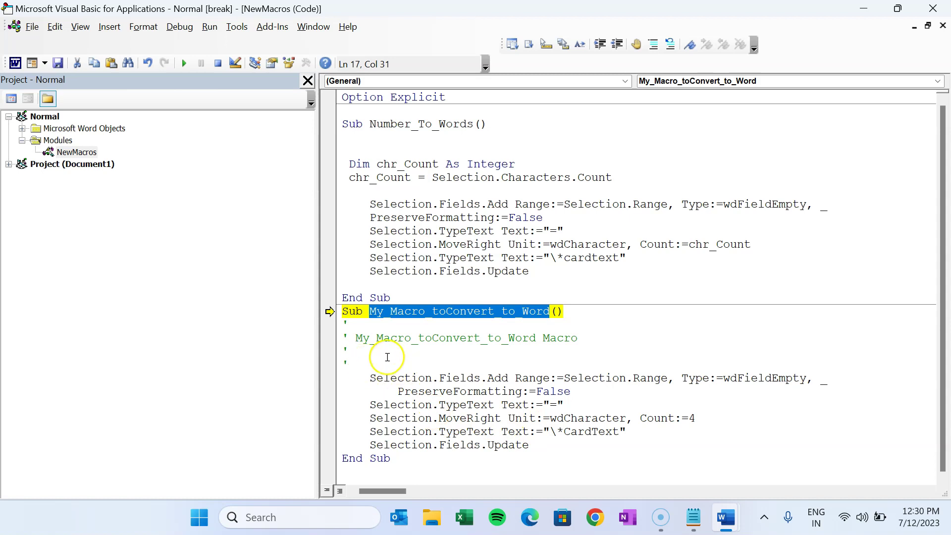
click(388, 357)
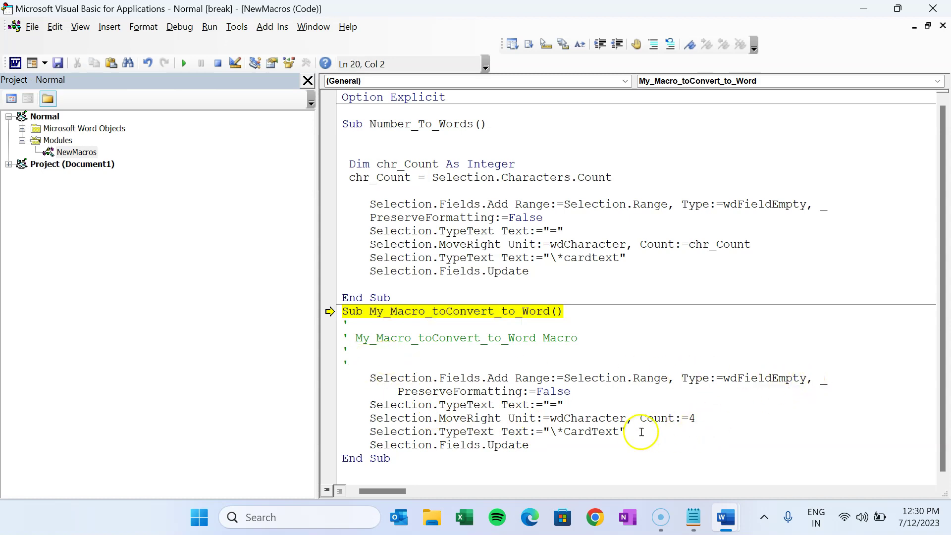
double_click(649, 419)
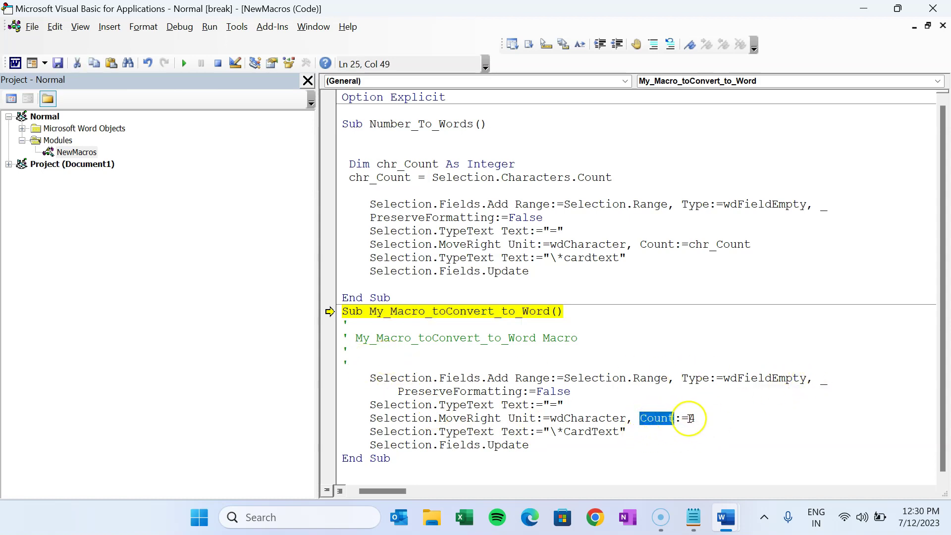
double_click(691, 418)
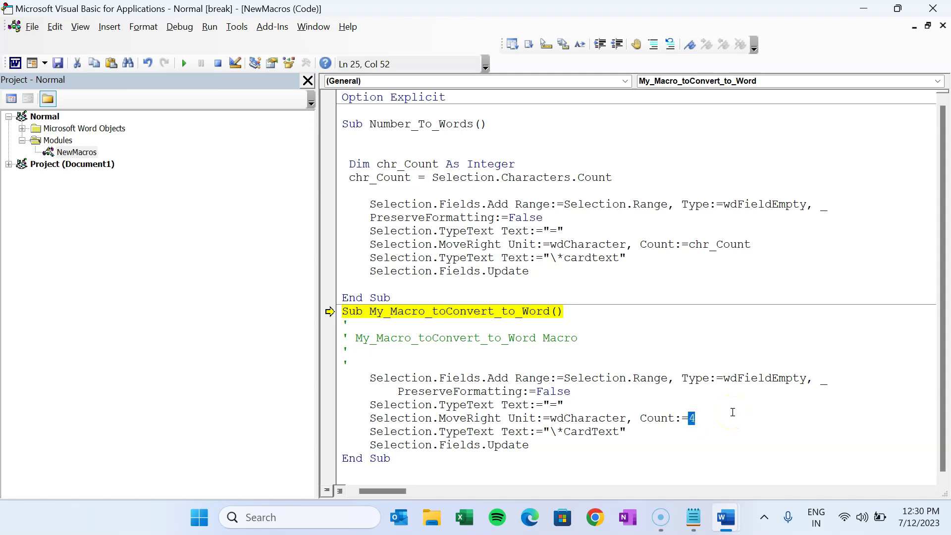
click(864, 9)
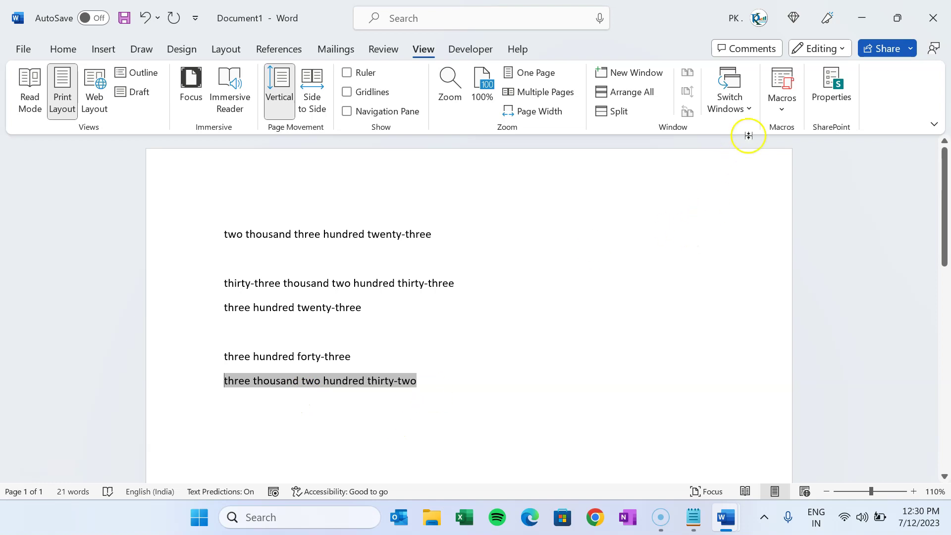
key(alt+F11)
click(709, 405)
click(644, 395)
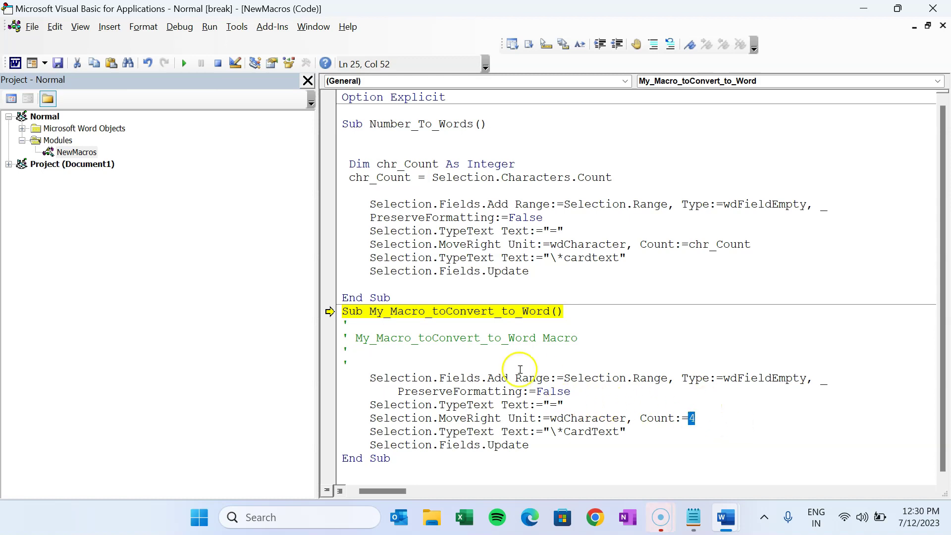
drag(613, 177, 343, 164)
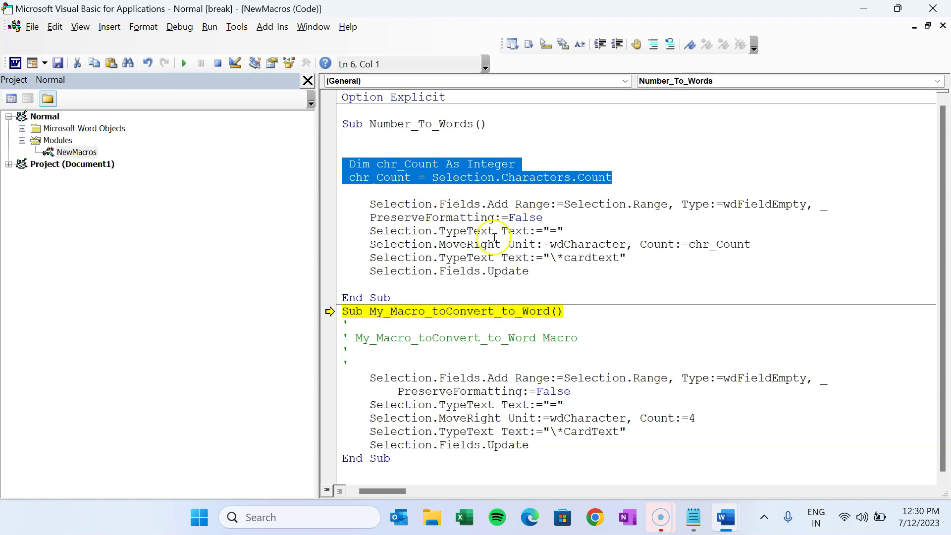
- Paste the two chr_Count declaration lines below the recorded macro's comments
click(384, 359)
key(Return)
key(Return)
key(Return)
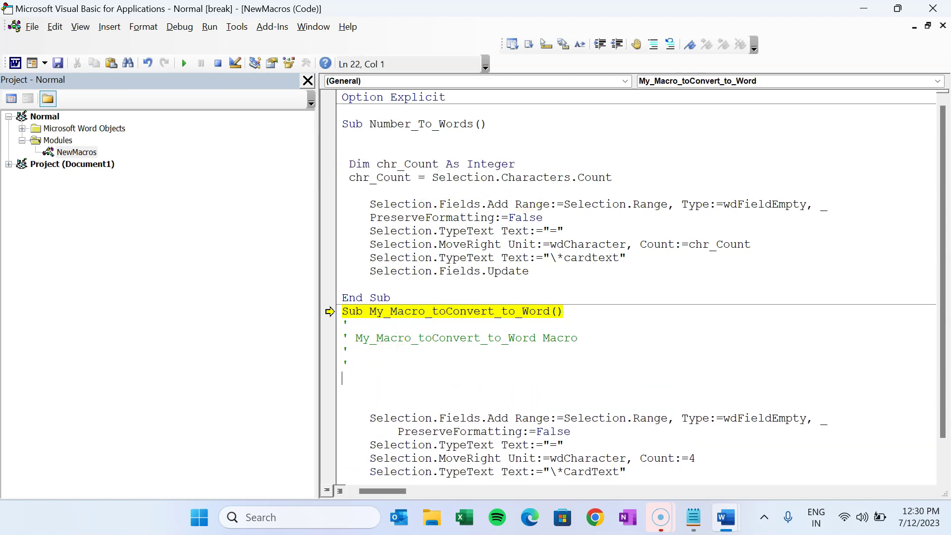
text(Dim chr_Count As Integer  chr_Count = Selection.Characters.Count)
scroll(392, 340, down, 1)
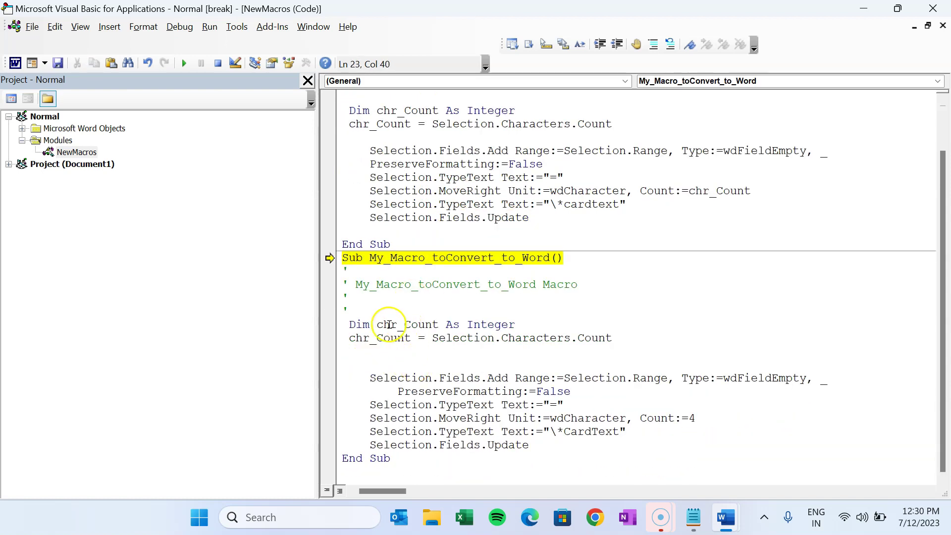
double_click(389, 324)
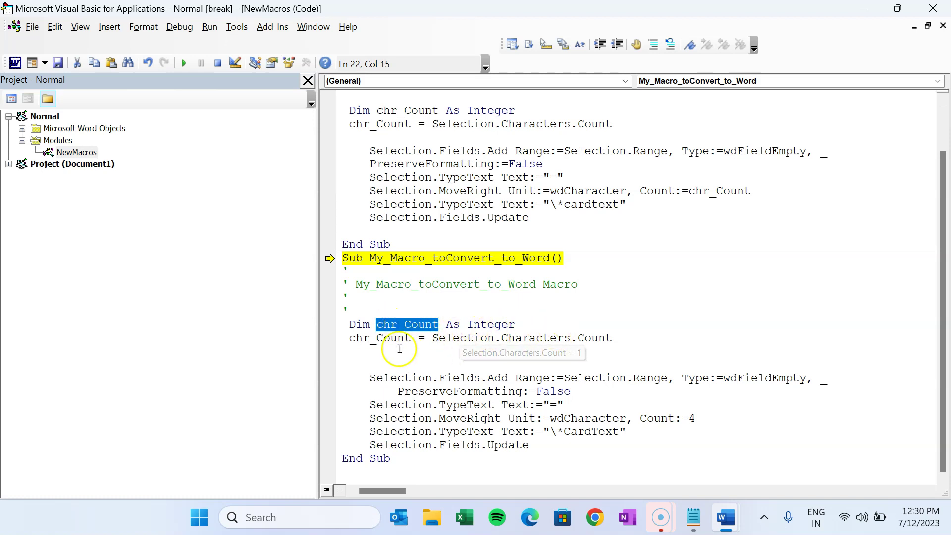
click(394, 339)
mouse_move(505, 340)
click(474, 338)
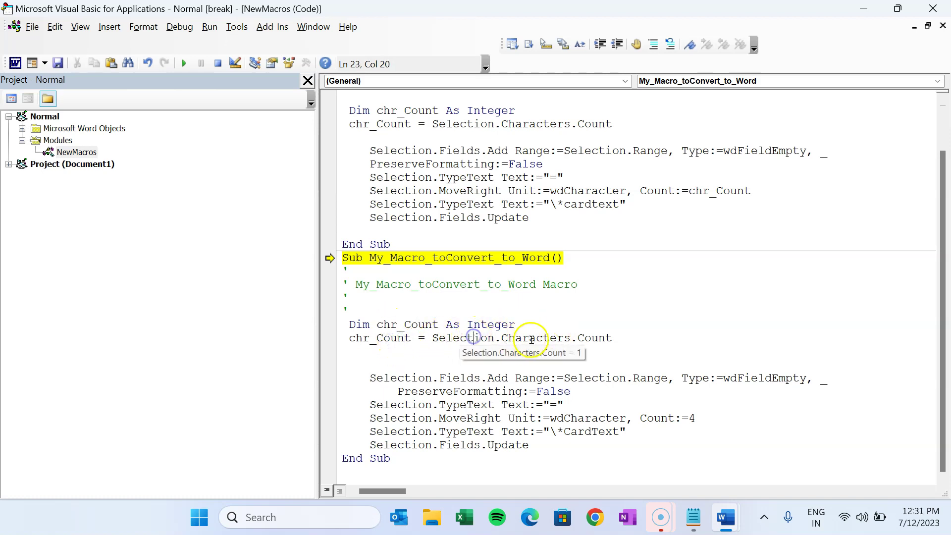
- Replace the fixed 4 in Count:=4 with chr_Count and exit break mode
double_click(691, 418)
double_click(392, 339)
key(ctrl+c)
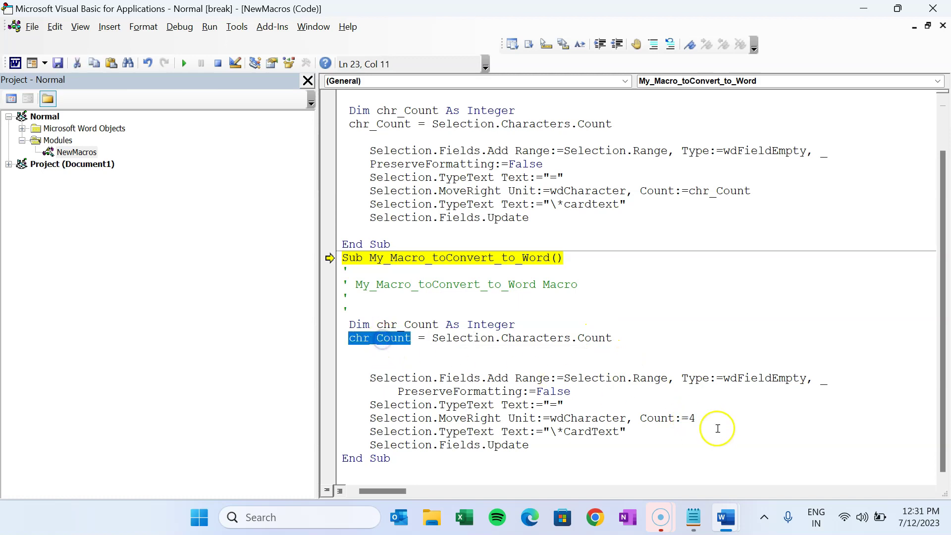
double_click(691, 418)
key(ctrl+v)
click(675, 350)
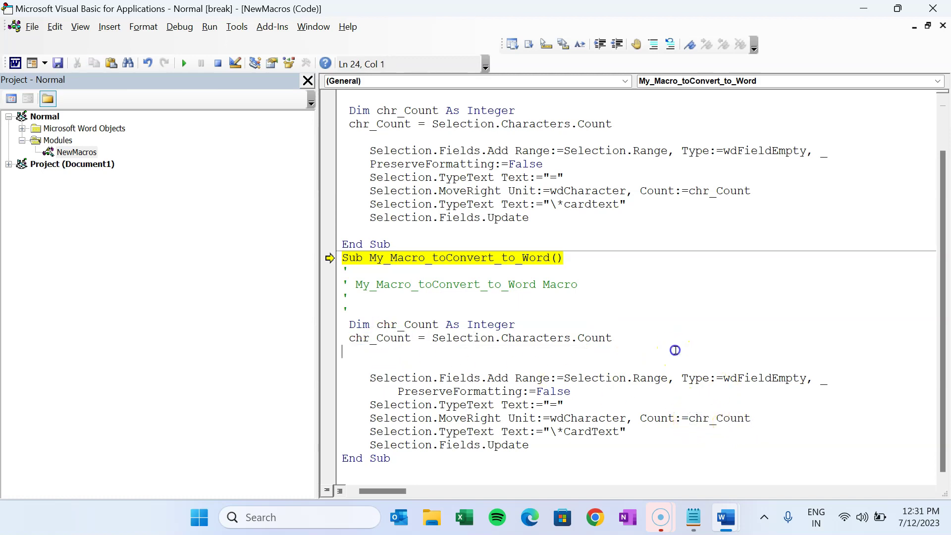
click(235, 63)
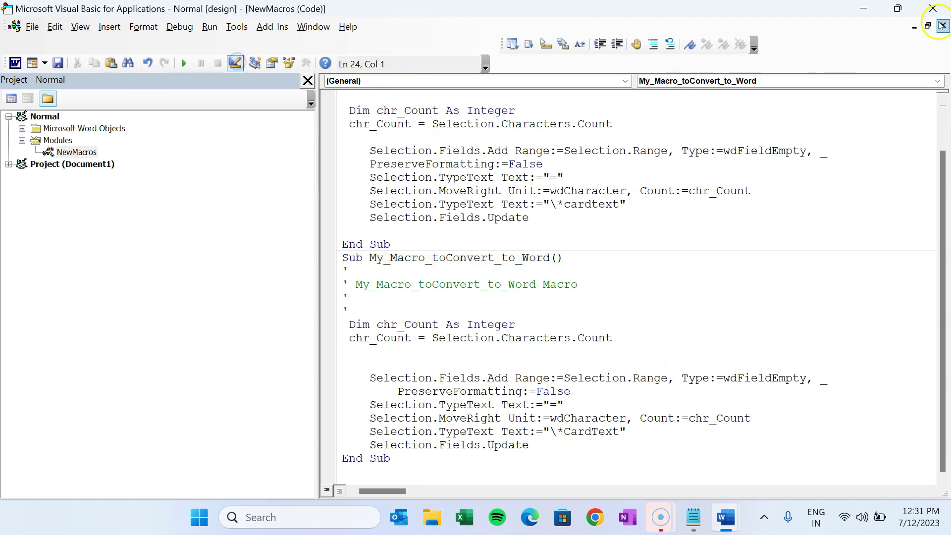
- Back in Word, type 33322 on a new line and run My_Macro_toConvert_to_Word on it
click(937, 8)
click(528, 295)
click(434, 387)
key(Return)
text(333)
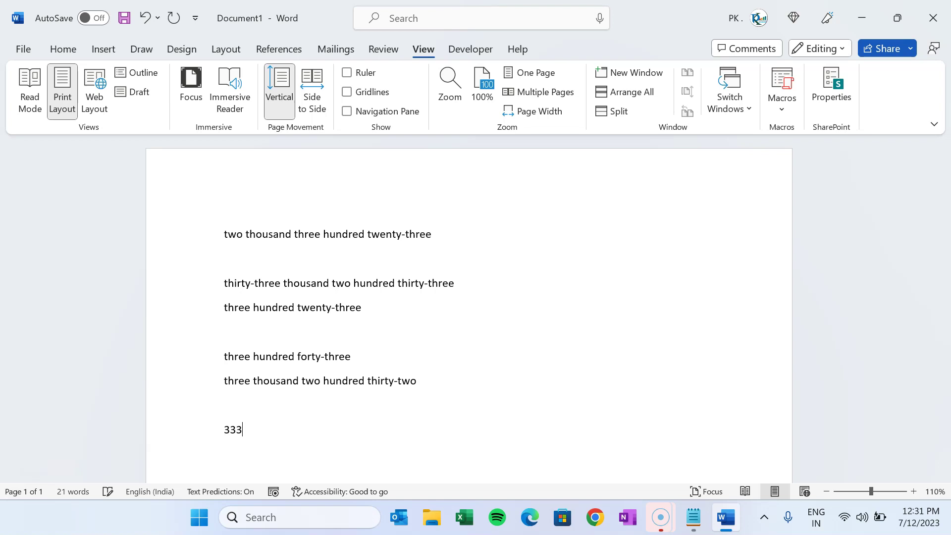
text(22)
double_click(240, 429)
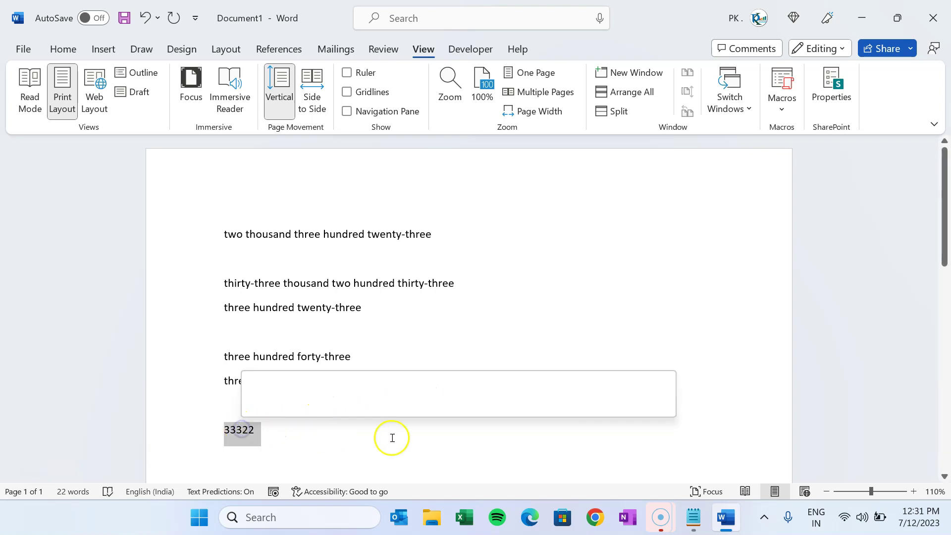
click(795, 105)
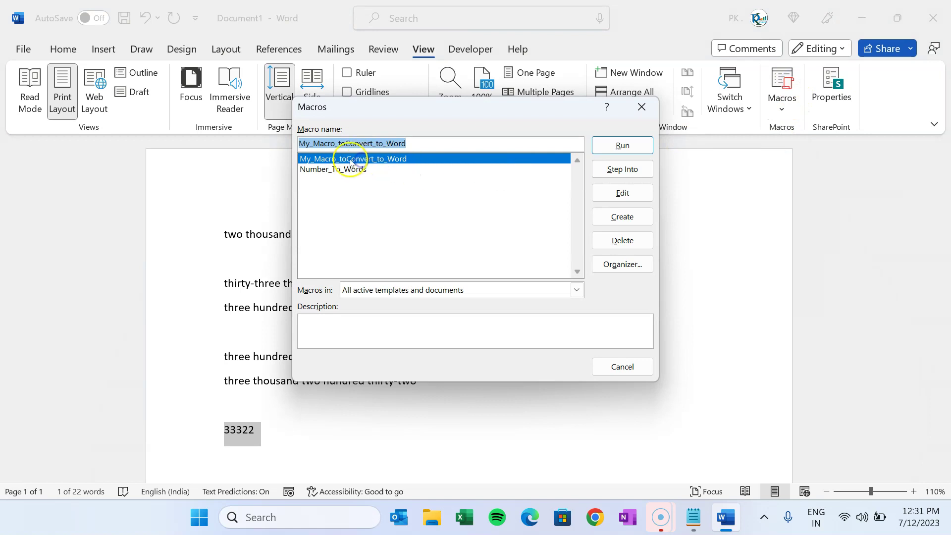
click(638, 151)
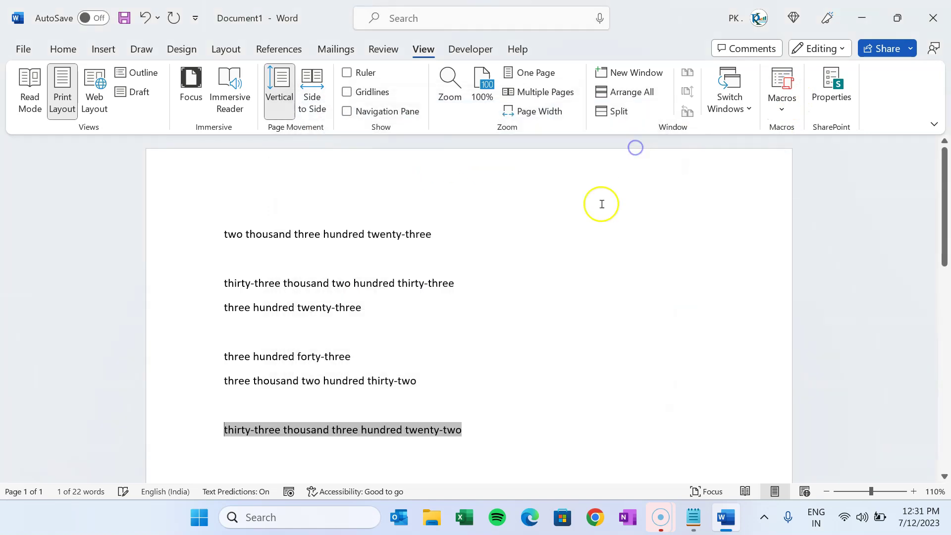
click(483, 432)
key(Return)
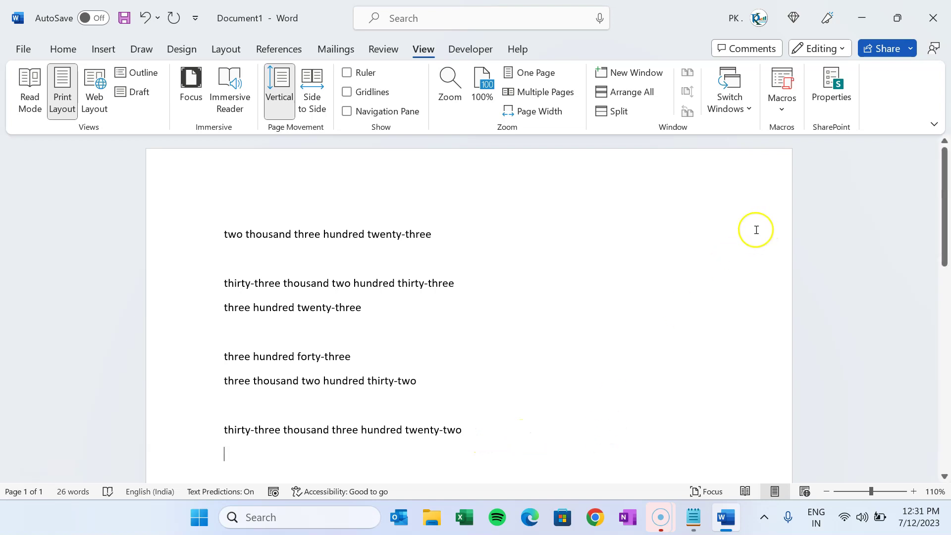
- Switch from the Home to the Insert ribbon and bring up the ribbon's shortcut menu
click(68, 45)
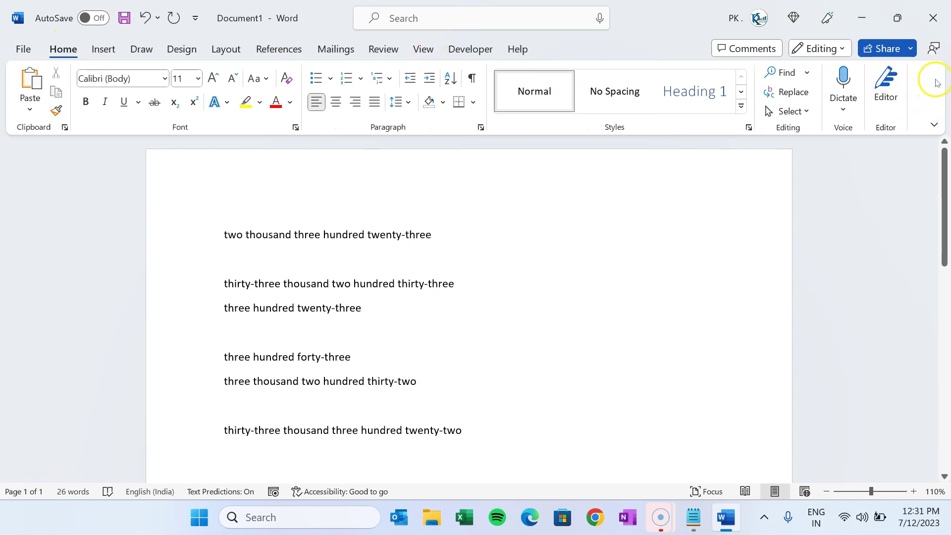
click(94, 44)
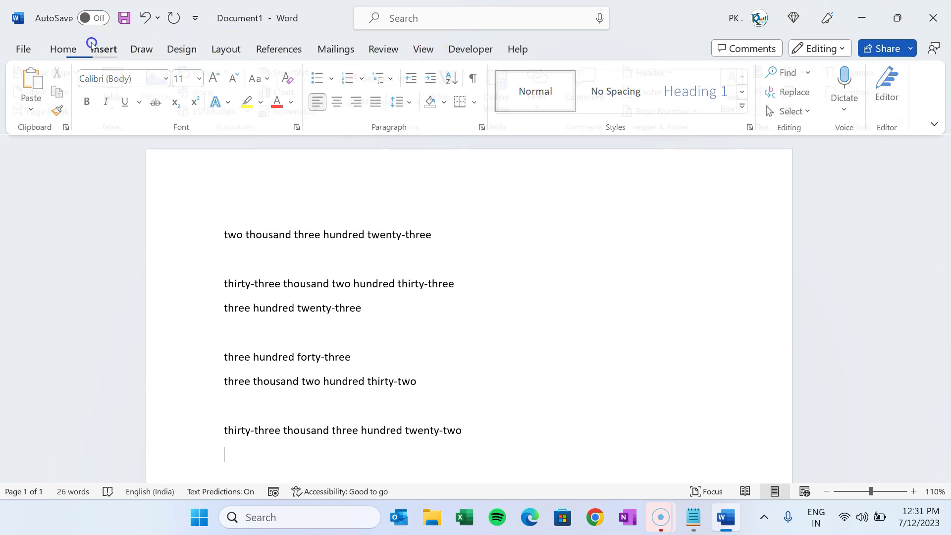
right_click(927, 94)
- In Customize the Ribbon, add a new custom group to the Home tab after the Editor group
click(870, 121)
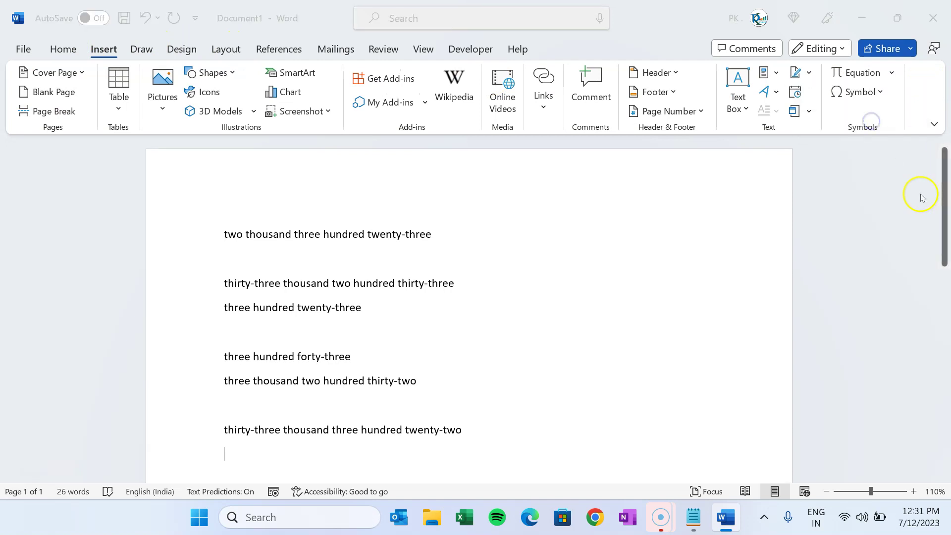
drag(732, 250, 736, 221)
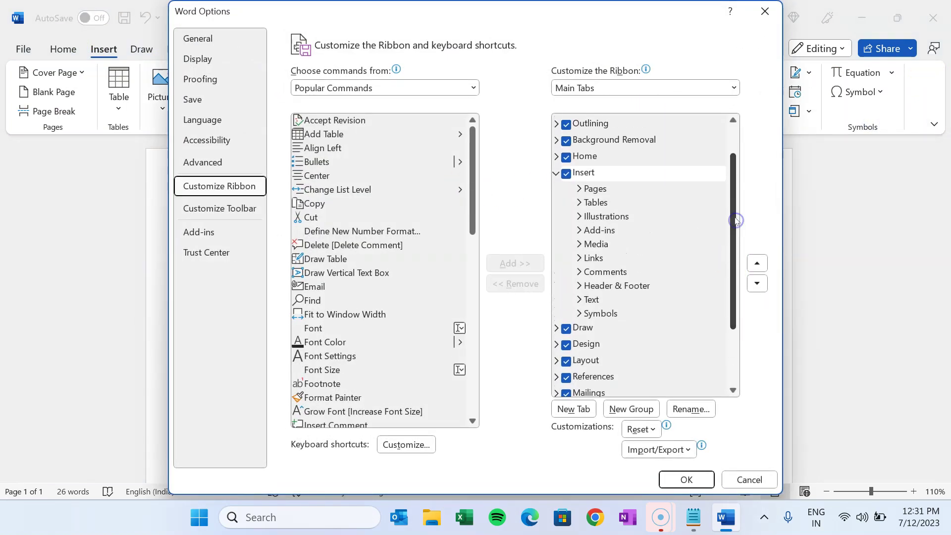
click(555, 173)
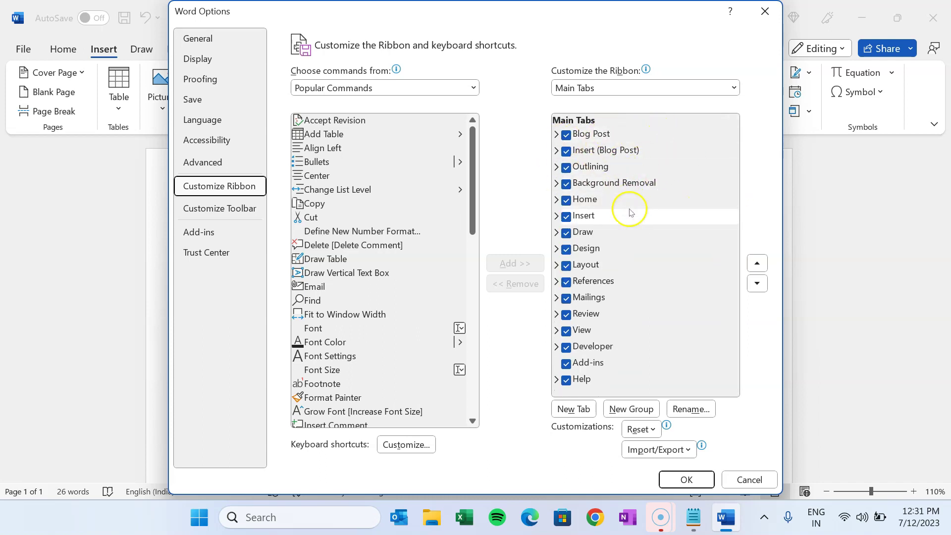
click(601, 199)
click(555, 199)
drag(736, 211, 735, 249)
click(616, 229)
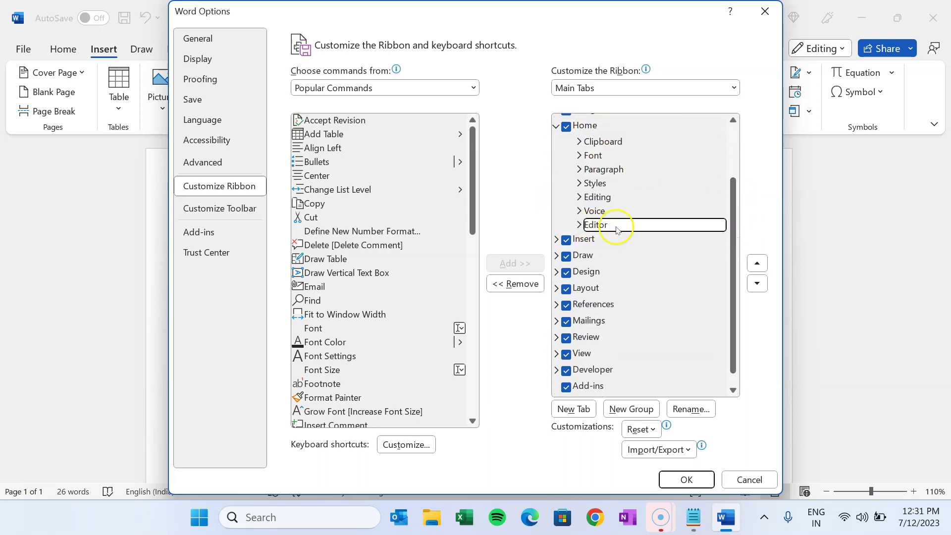
click(630, 409)
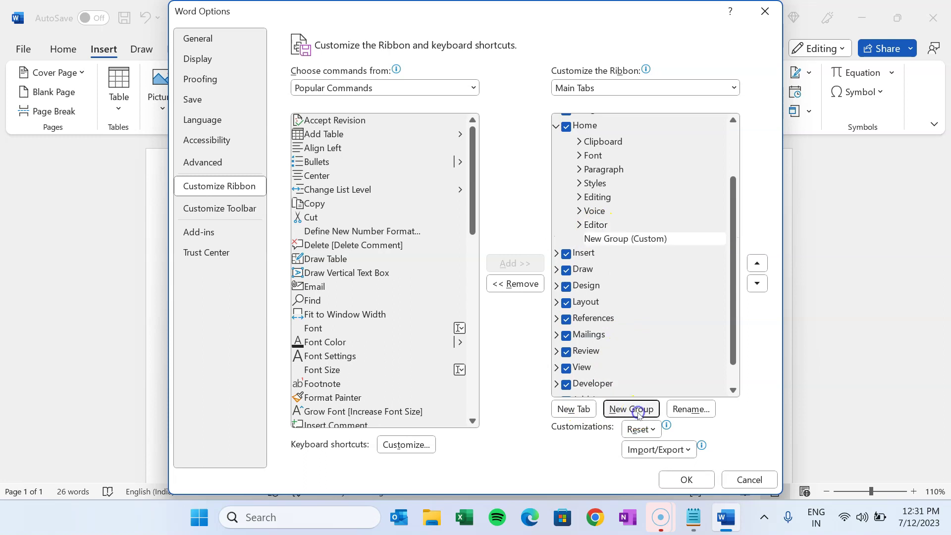
- Rename the new custom group to PK with a chosen symbol
right_click(632, 239)
click(691, 297)
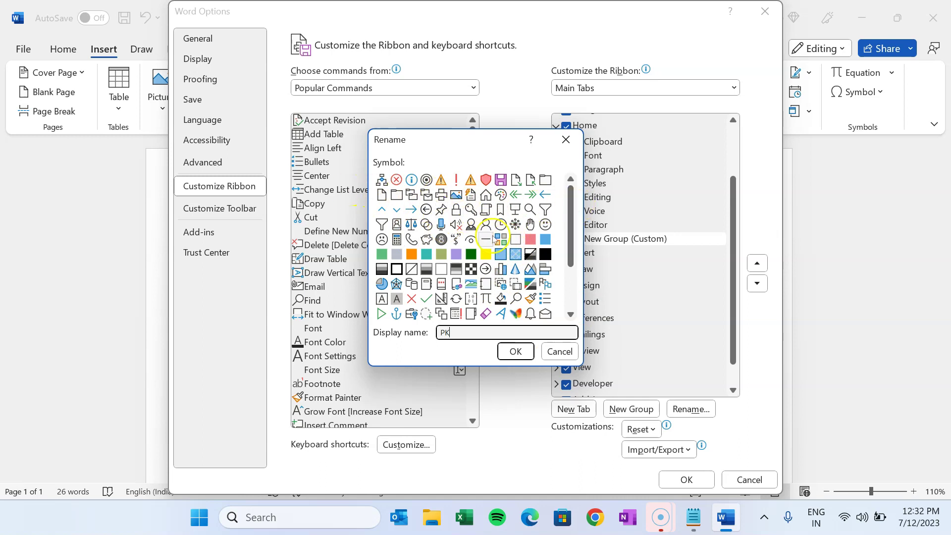
click(471, 224)
click(507, 358)
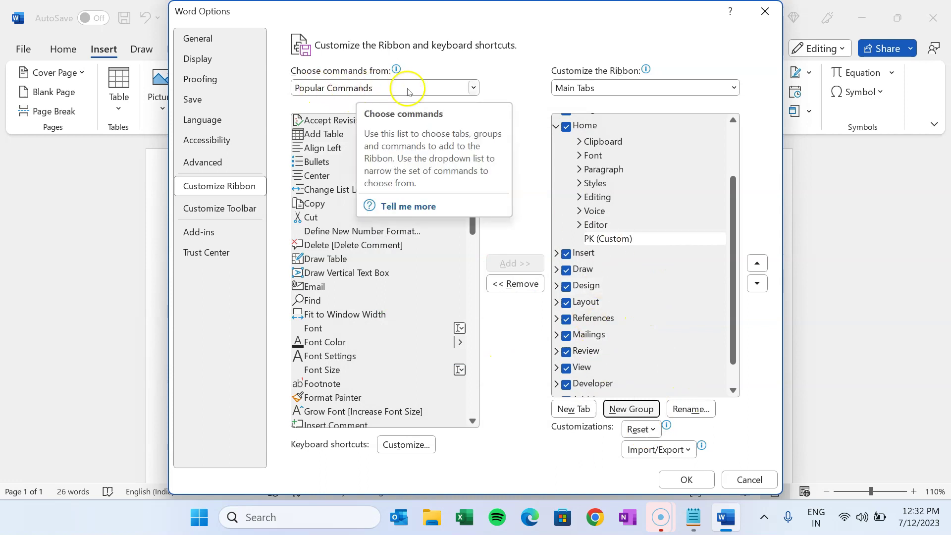
- Choose commands from Macros and add the first macro to the PK group
click(379, 87)
click(348, 151)
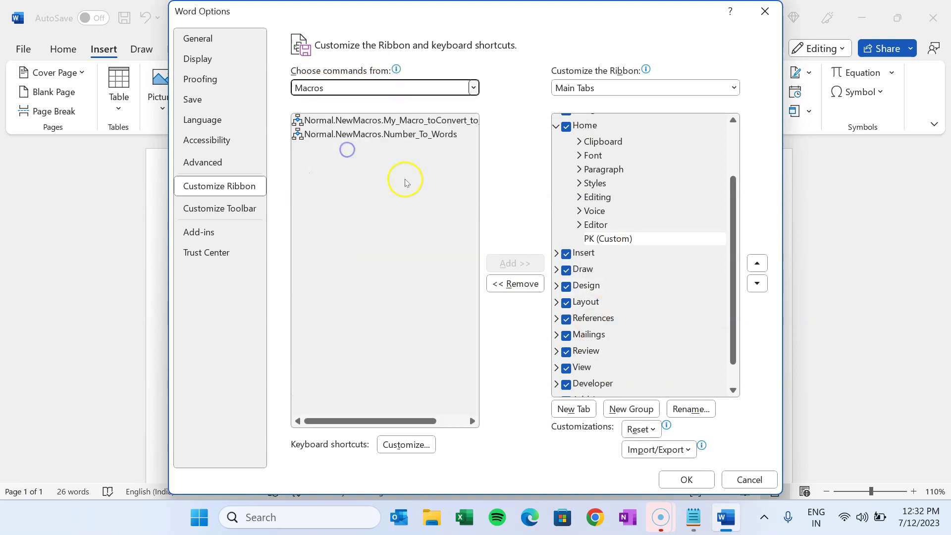
click(384, 122)
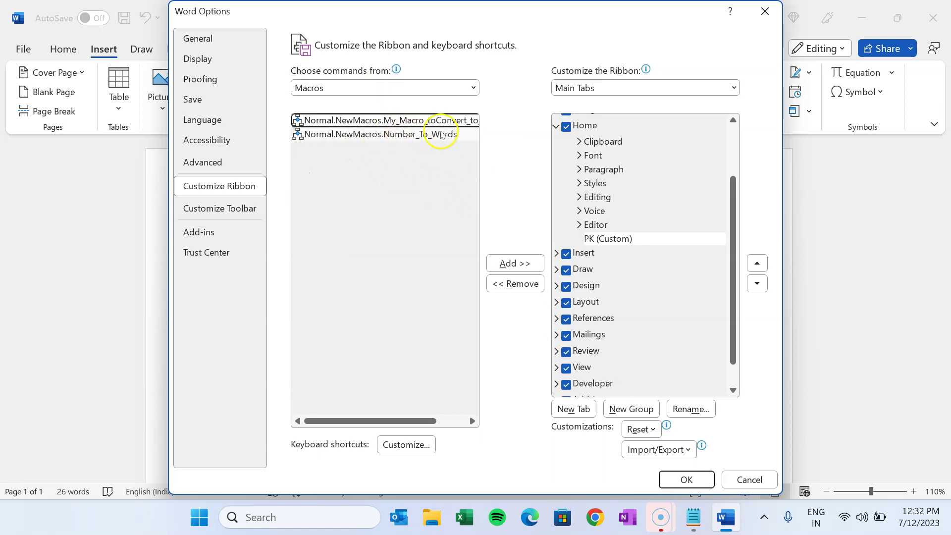
click(398, 121)
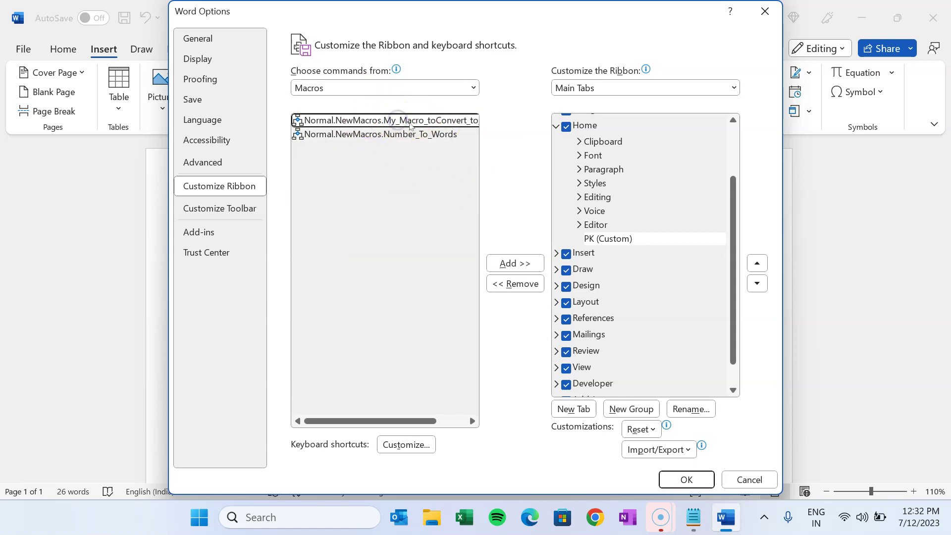
click(401, 135)
click(391, 121)
click(515, 263)
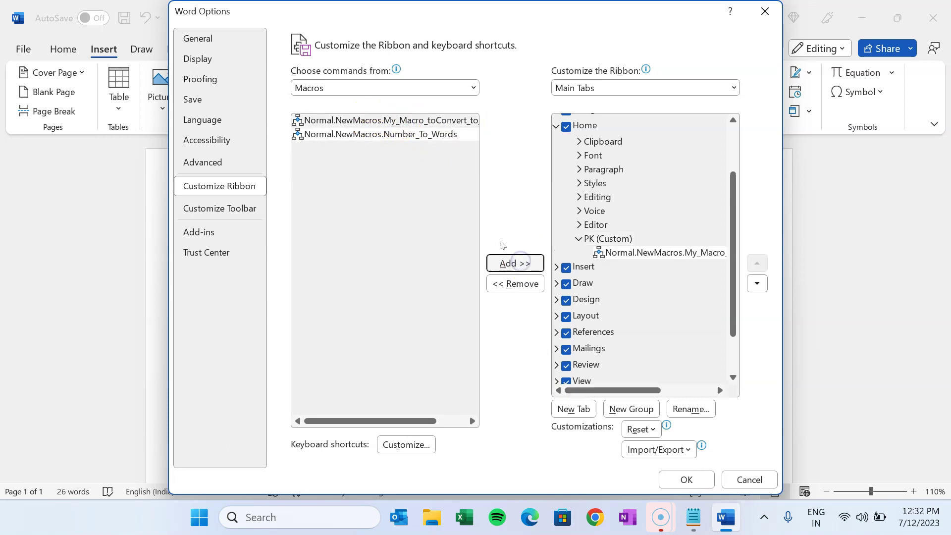
click(624, 254)
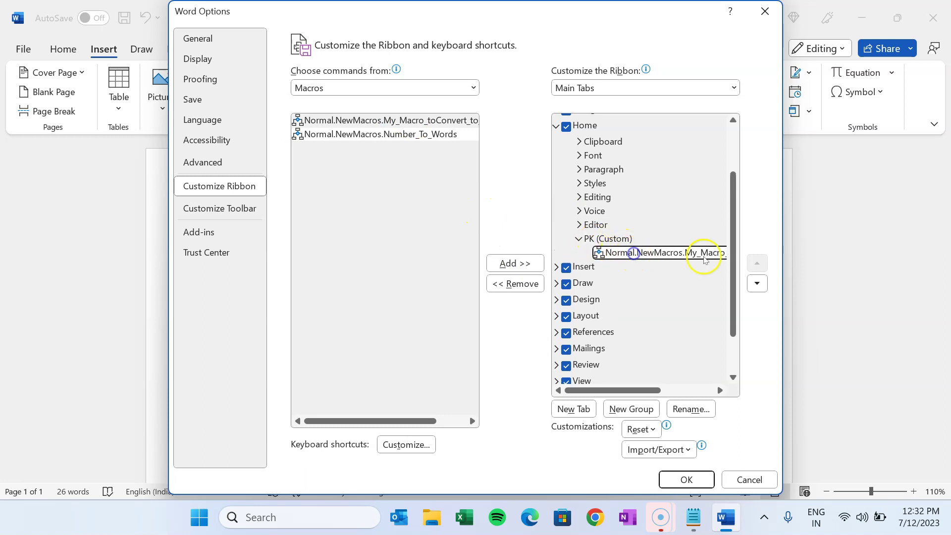
mouse_move(651, 389)
mouse_down()
mouse_move(688, 390)
mouse_move(652, 390)
mouse_up()
- Rename the added macro 'Number to word' with a calculator icon and save the ribbon changes
right_click(667, 253)
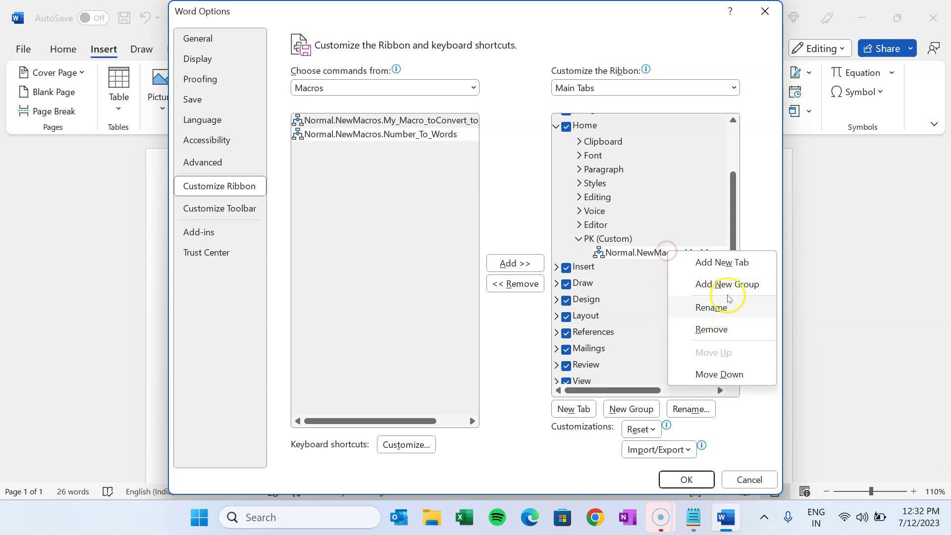
click(713, 307)
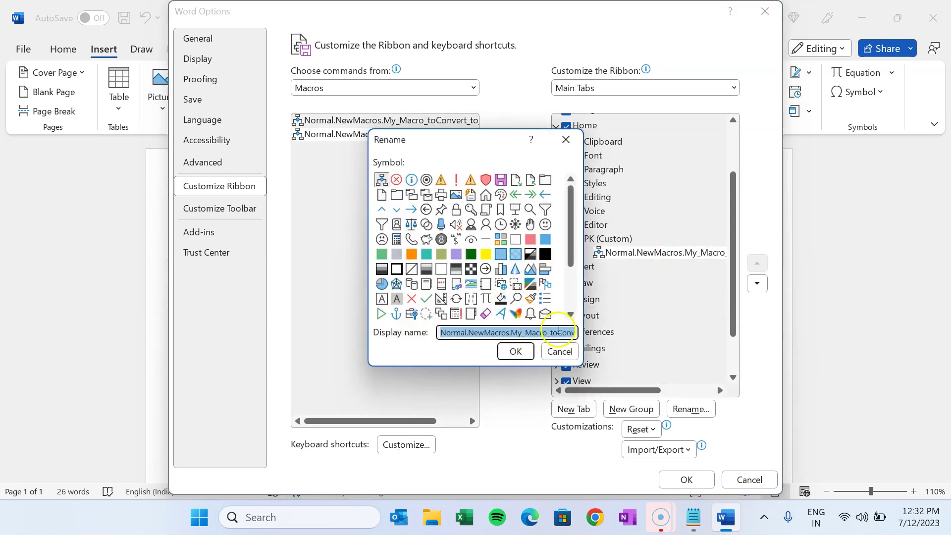
text(Number to word)
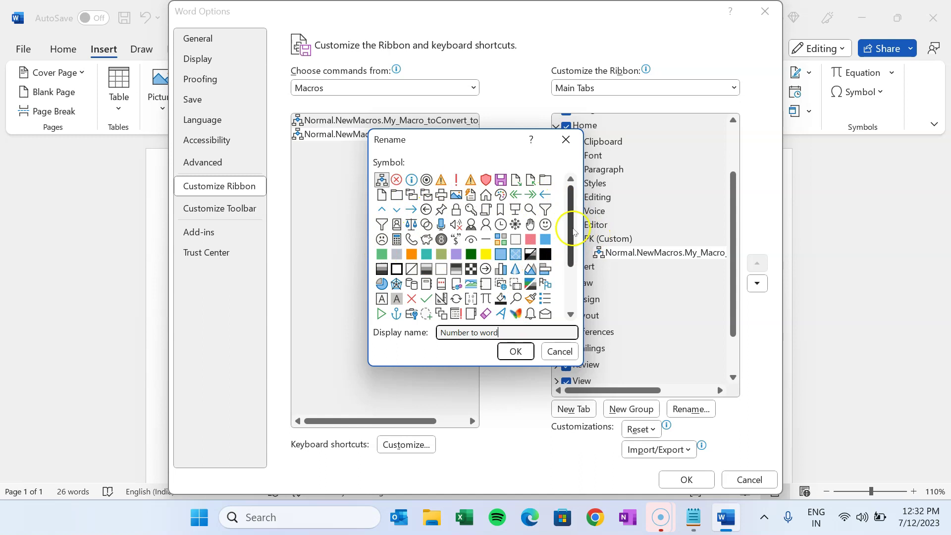
click(396, 239)
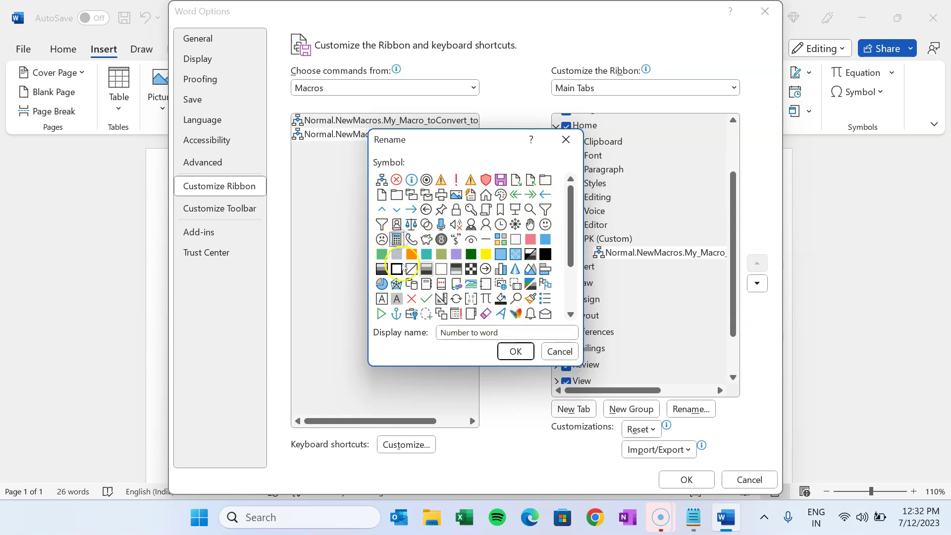
click(515, 351)
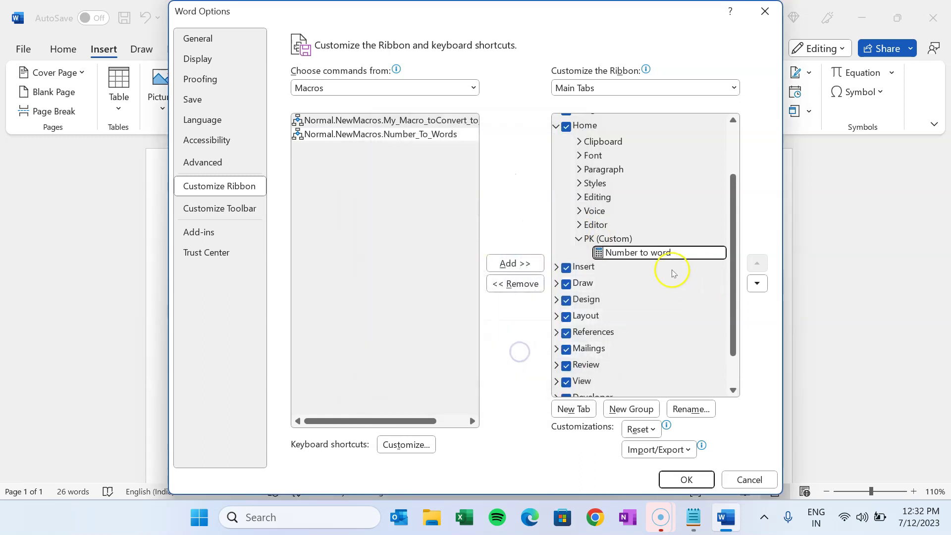
click(687, 480)
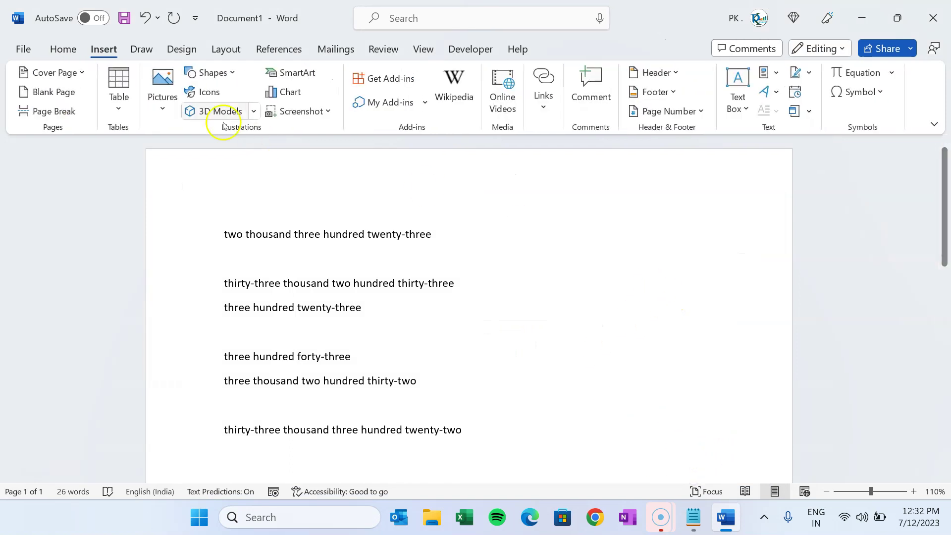
- Type 332332 on a new line and convert it to words with the Number to word button
click(63, 49)
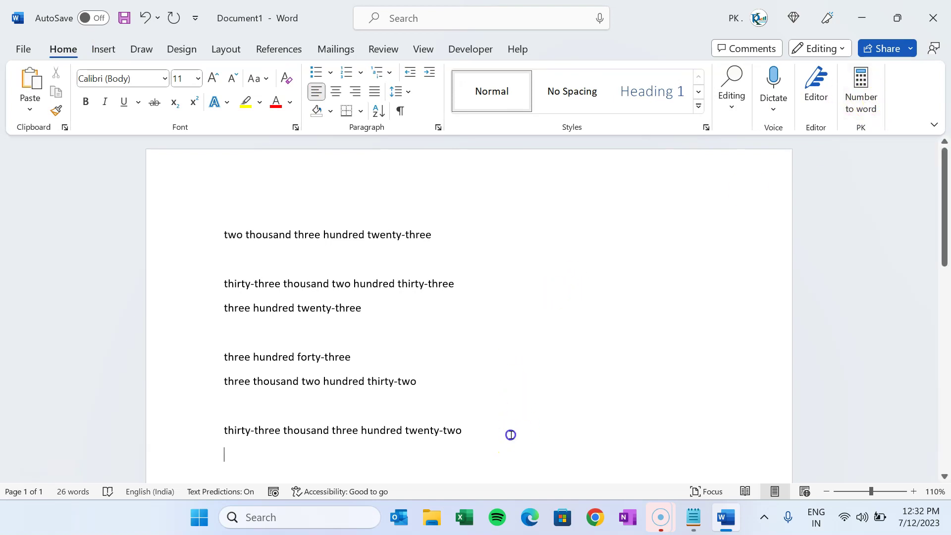
key(Return)
text(3323)
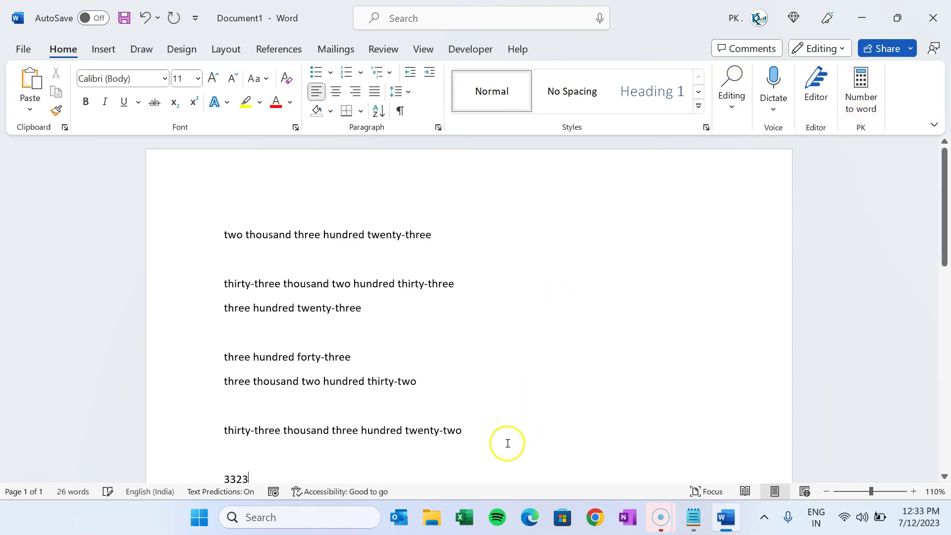
scroll(476, 429, down, 3)
text(32)
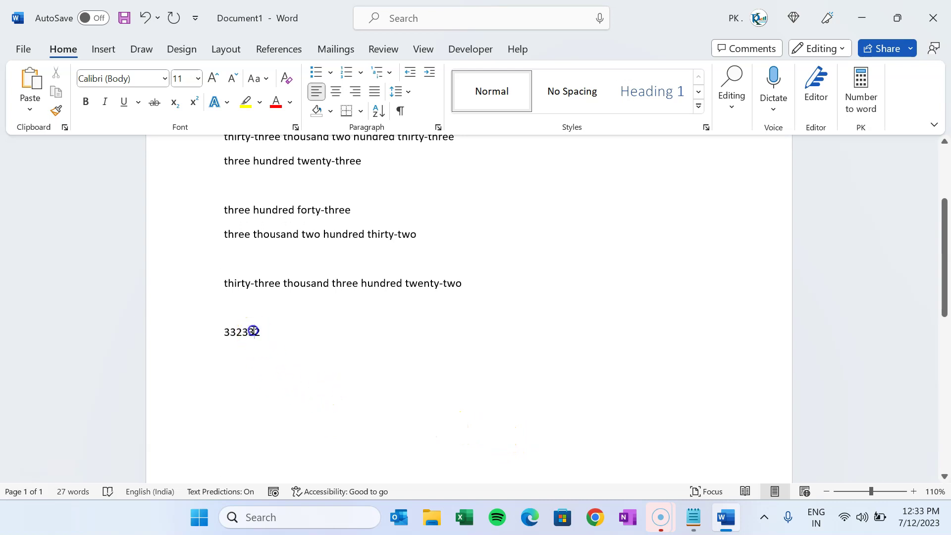
double_click(252, 331)
click(860, 87)
- Add the numbers 32 and 5 on new lines and convert each to words
click(538, 363)
click(525, 332)
key(Return)
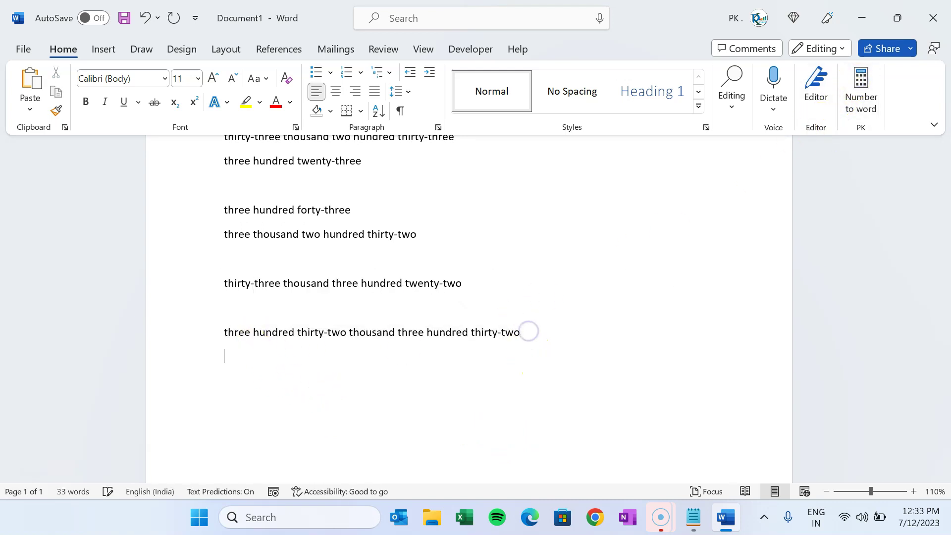
double_click(231, 356)
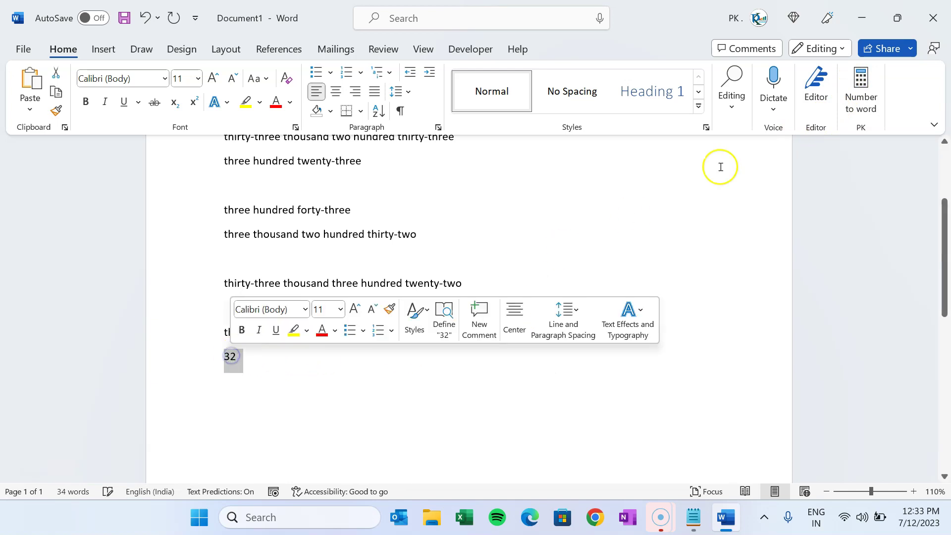
click(861, 92)
click(373, 362)
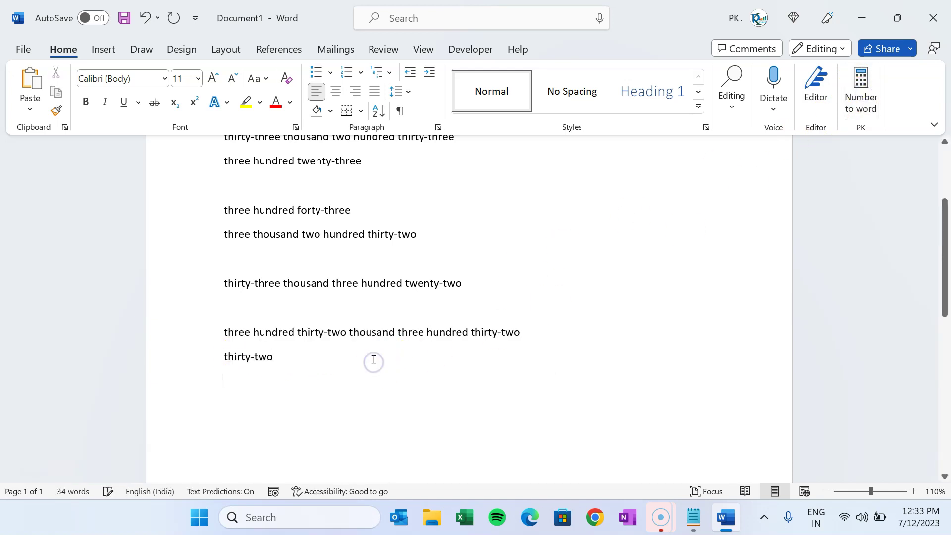
key(Return)
text(5)
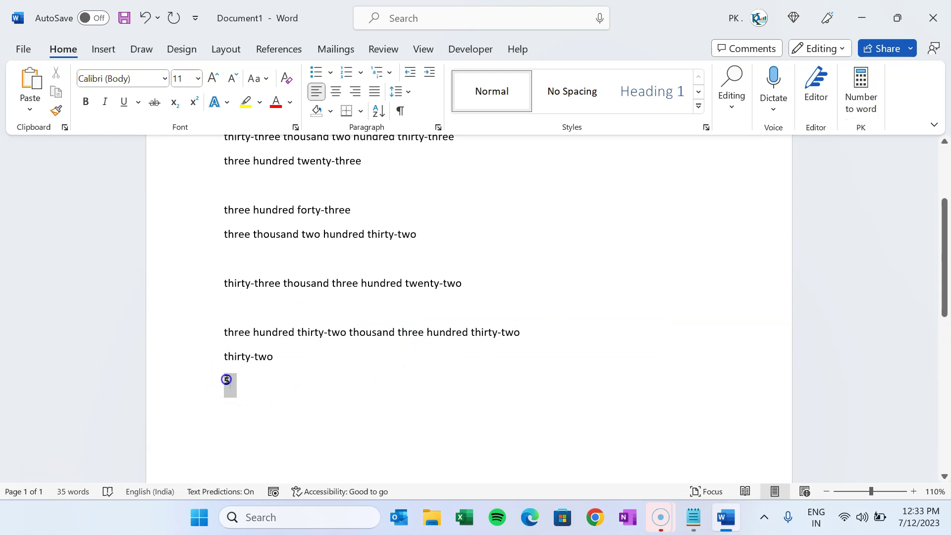
click(861, 92)
click(352, 372)
- Type 5343 and convert it to 'five thousand three hundred forty-three'
text(5343)
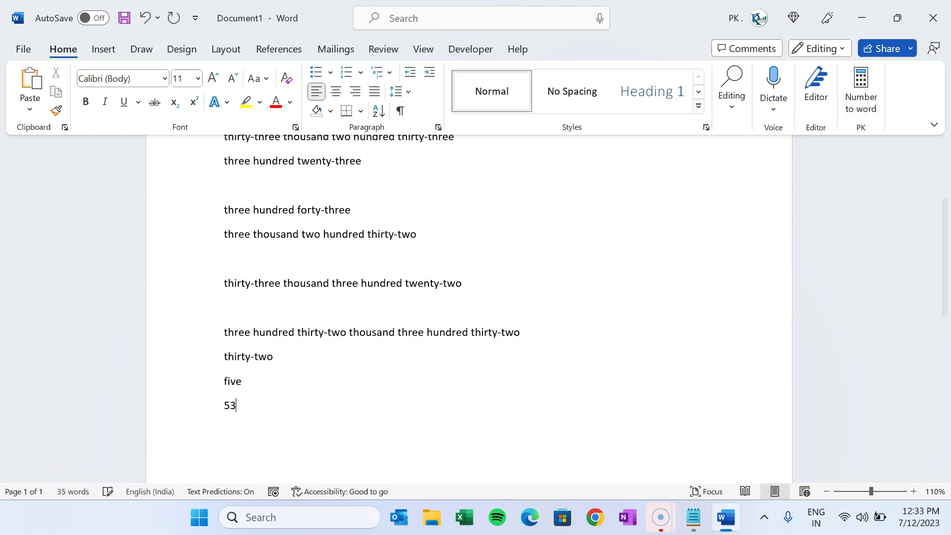
click(230, 404)
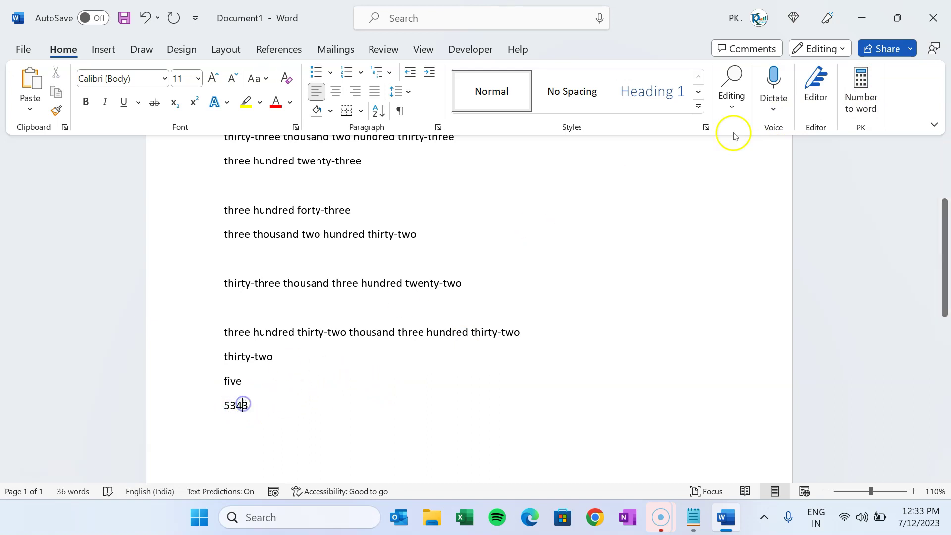
double_click(238, 405)
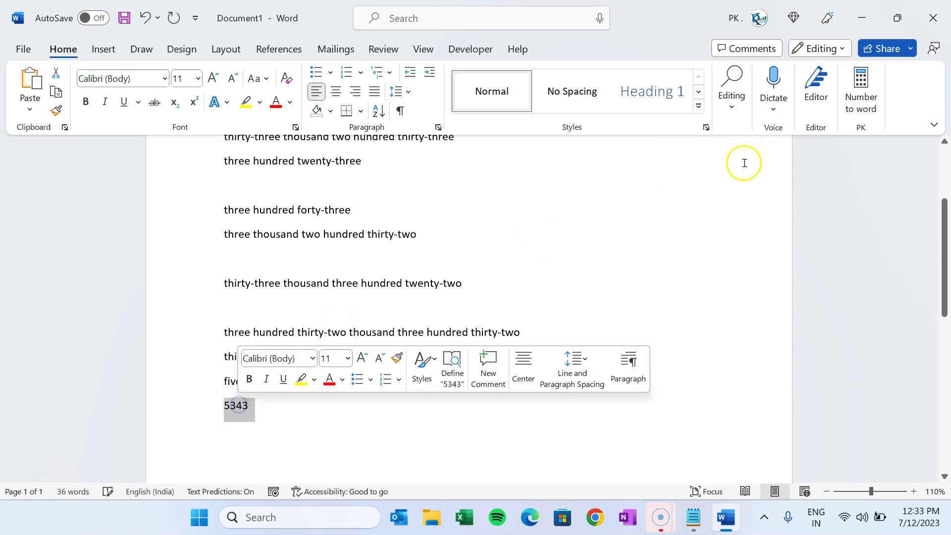
click(861, 87)
click(362, 374)
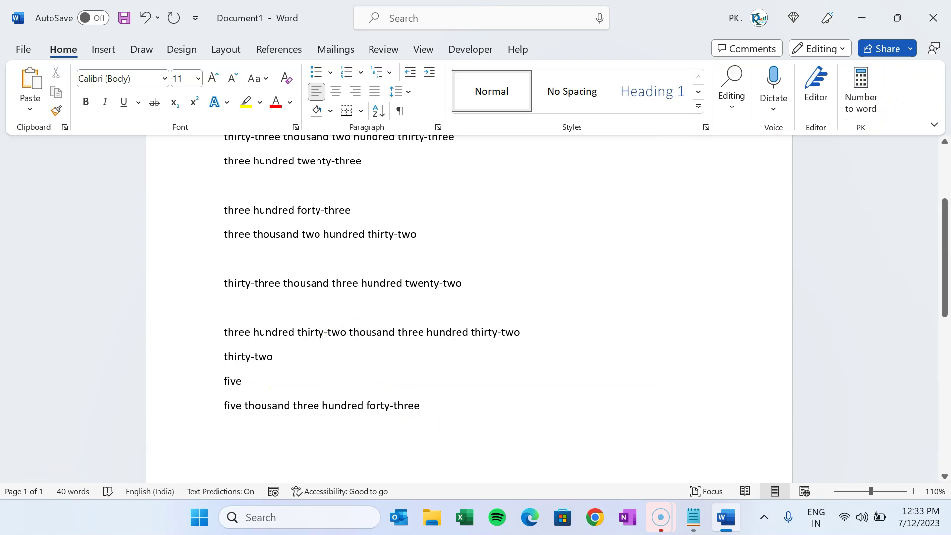